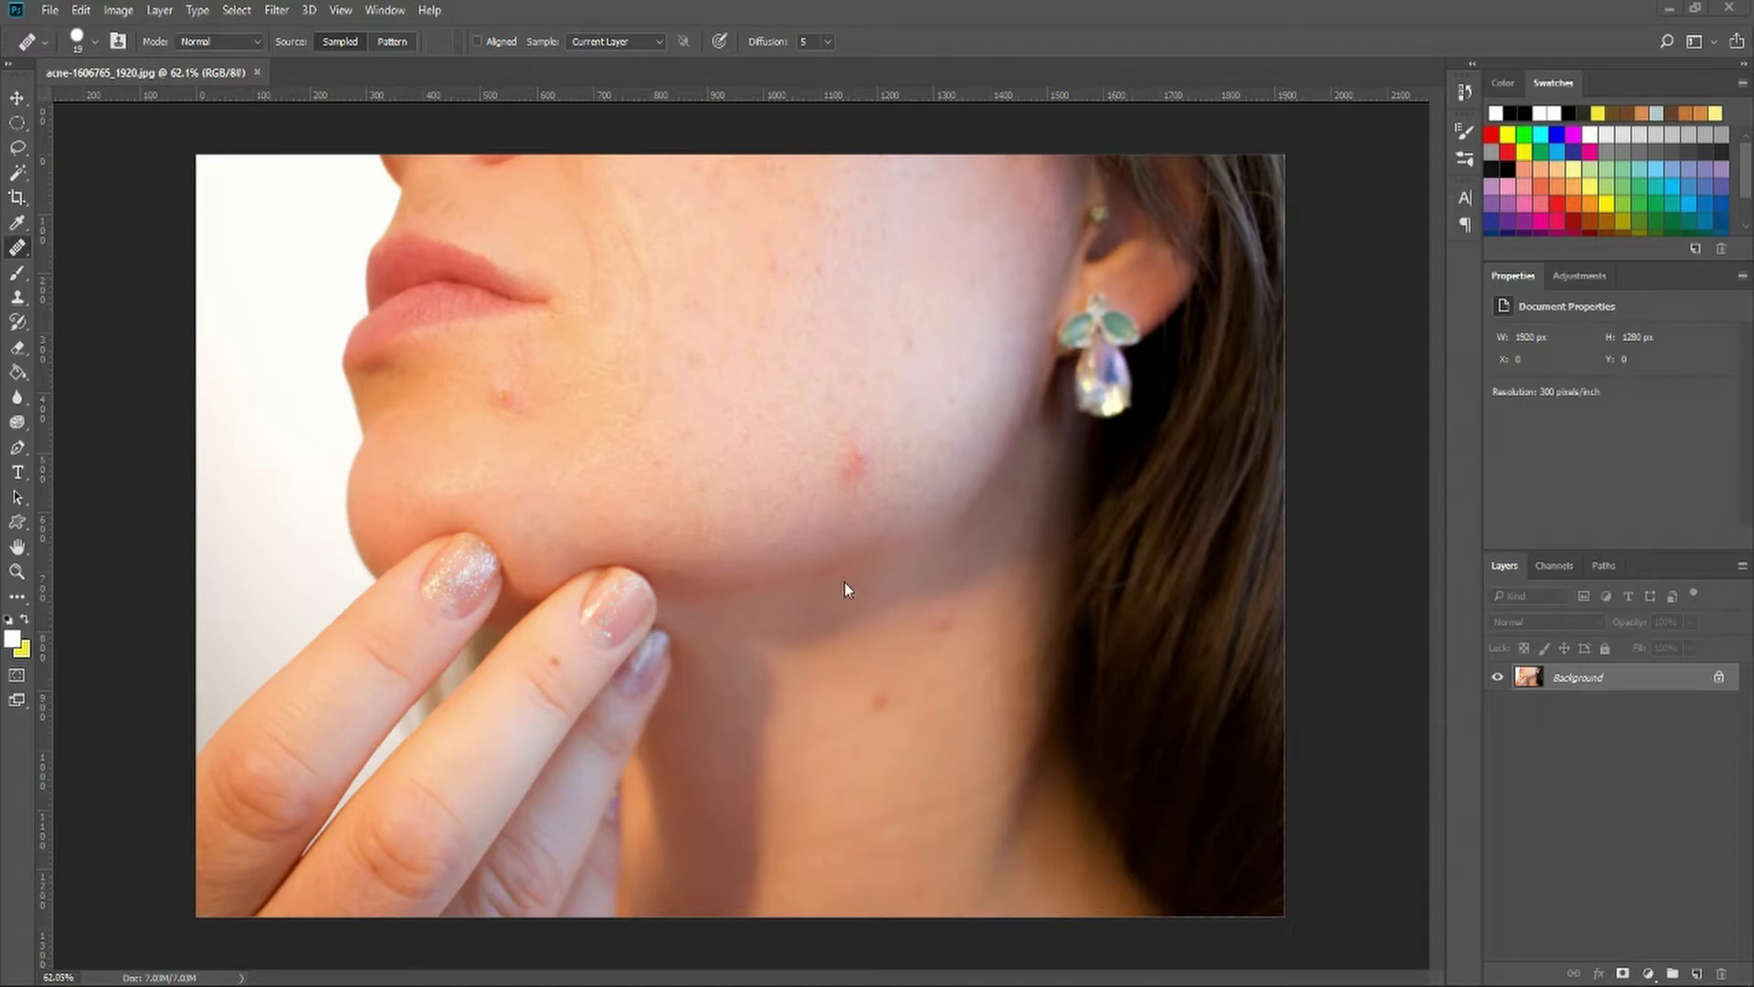
- Bring up the healing tools flyout in the toolbar to reach the Healing Brush Tool
right_click(15, 253)
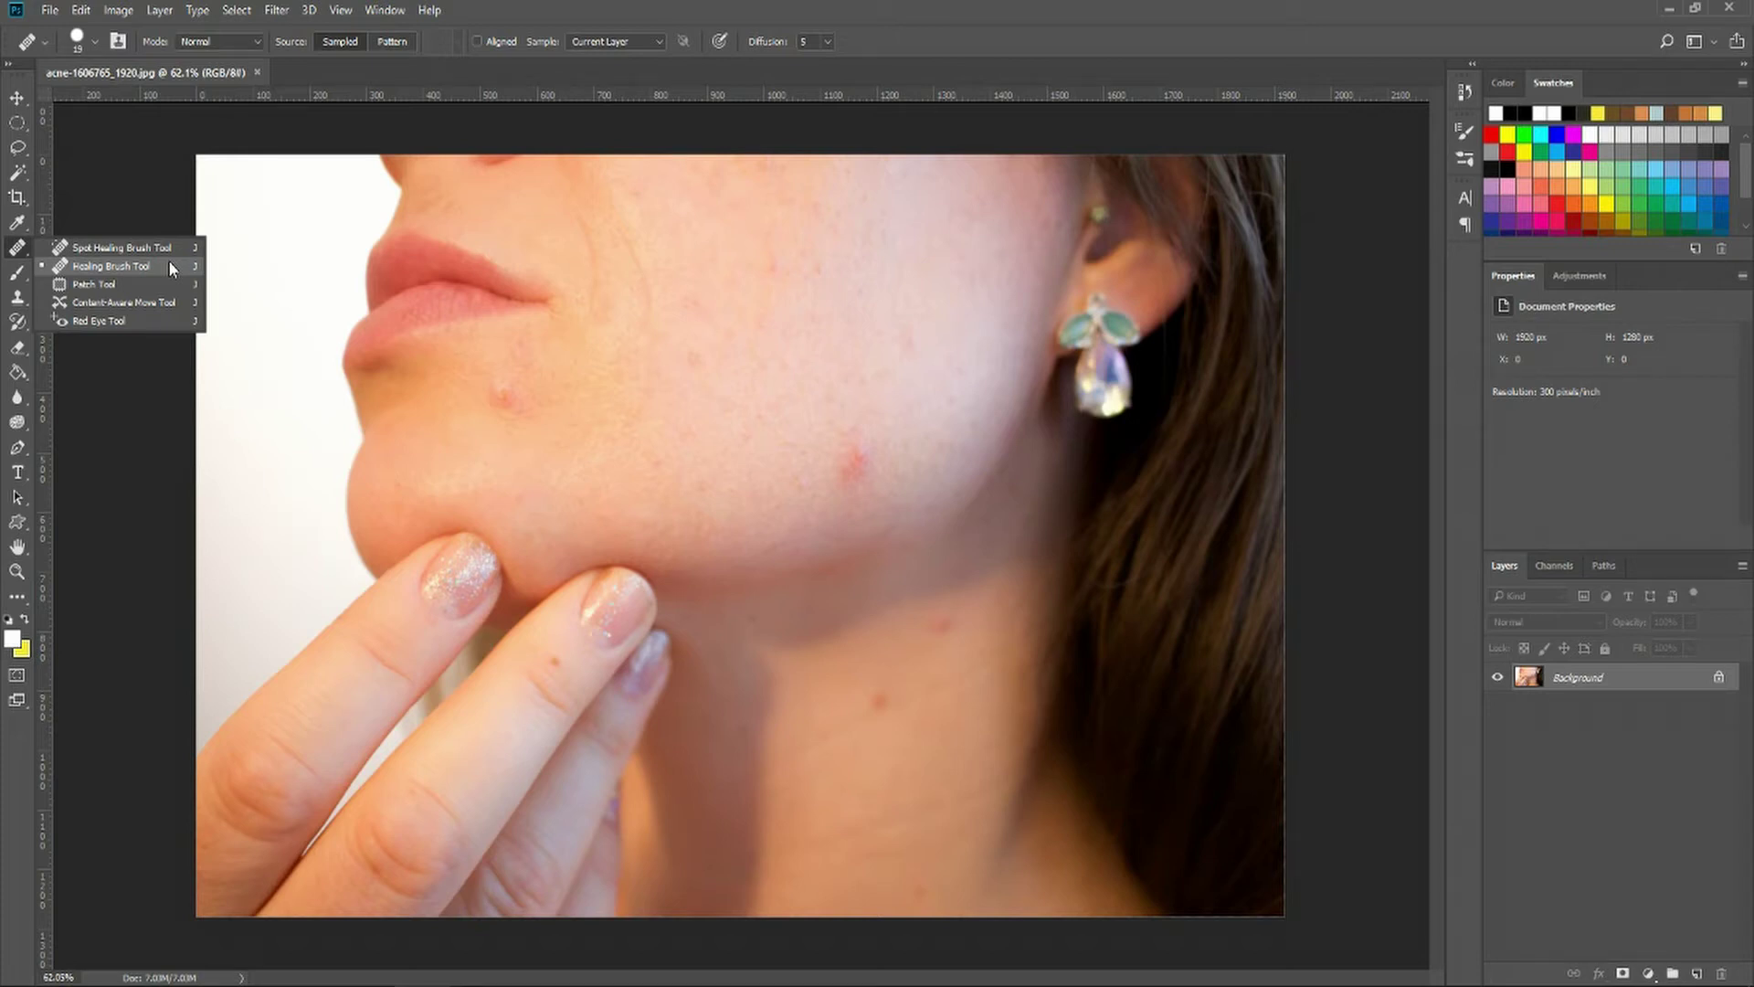
- With the Healing Brush, zoom in, sample clean skin and paint out the first cheek blemish
left_click(168, 264)
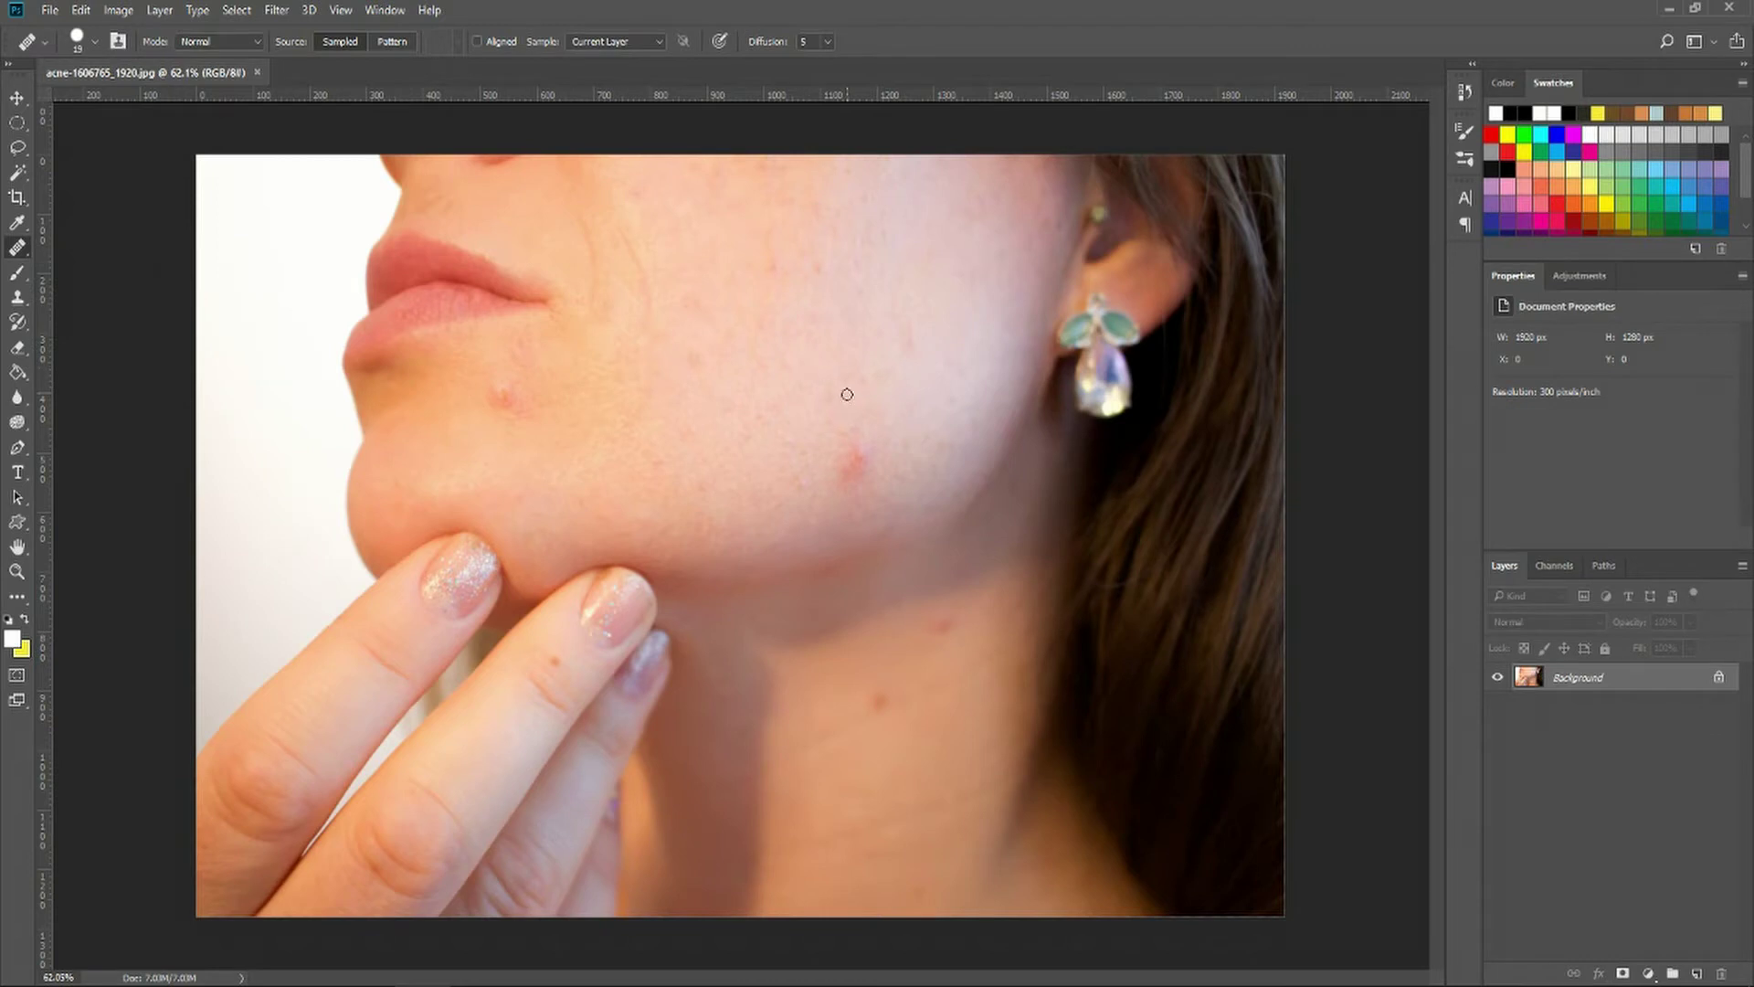
scroll(913, 406, "up", 2)
scroll(954, 408, "up", 2)
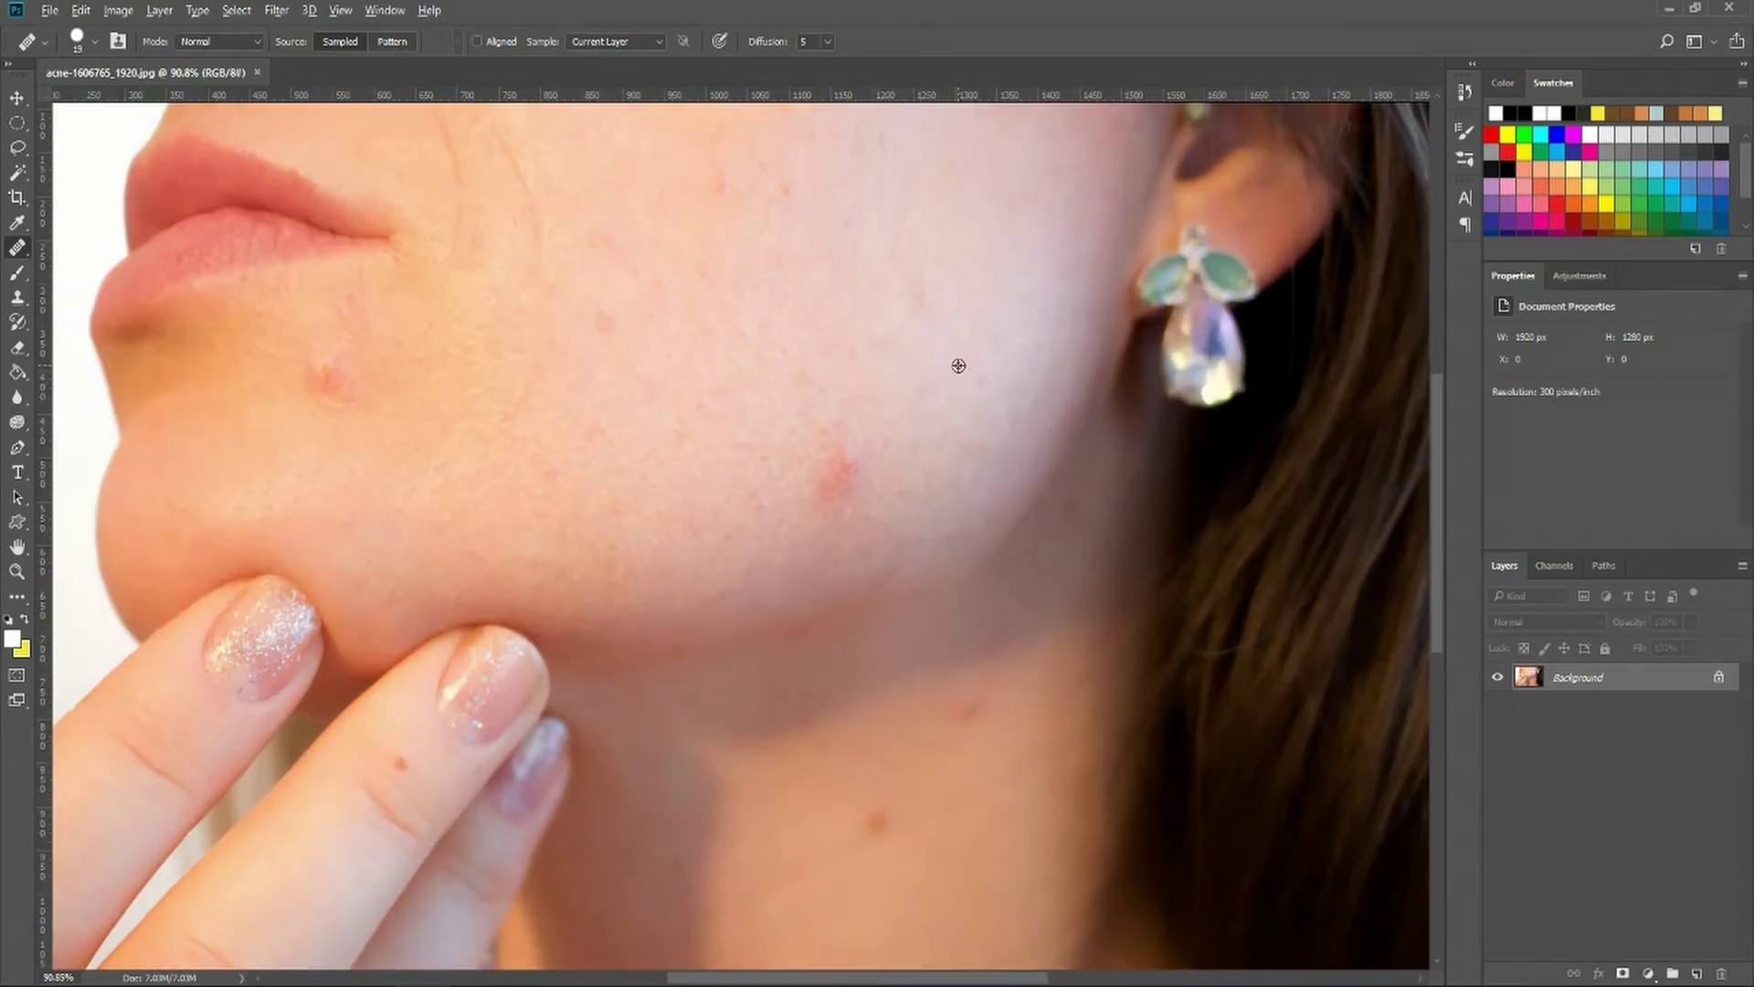
left_click(931, 404, "alt")
mouse_move(836, 477)
left_mouse_down()
mouse_move(855, 478)
mouse_move(822, 474)
mouse_move(826, 497)
mouse_move(834, 455)
mouse_move(865, 457)
left_mouse_up()
- Sample nearby clean skin and heal the two remaining red blemishes on the cheek
left_click(627, 409, "alt")
left_click(604, 327)
scroll(689, 271, "up", 3)
scroll(749, 300, "up", 3)
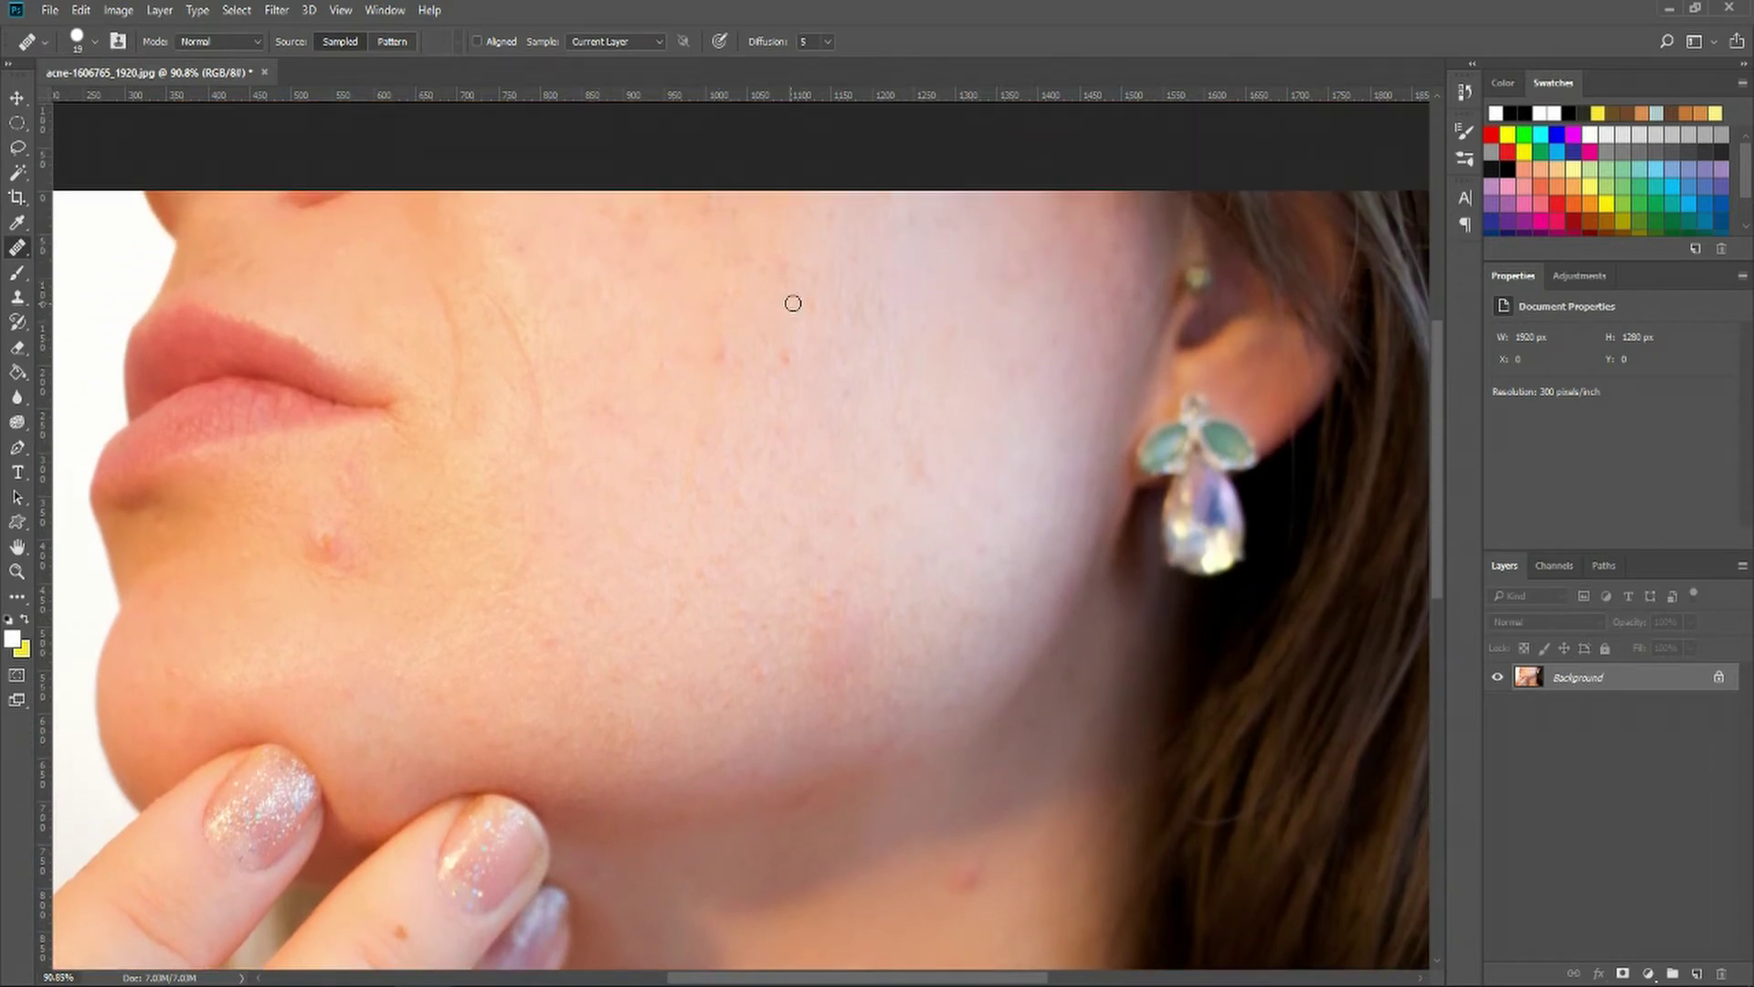
left_click(823, 277, "alt")
left_click(718, 356)
scroll(429, 553, "down", 1)
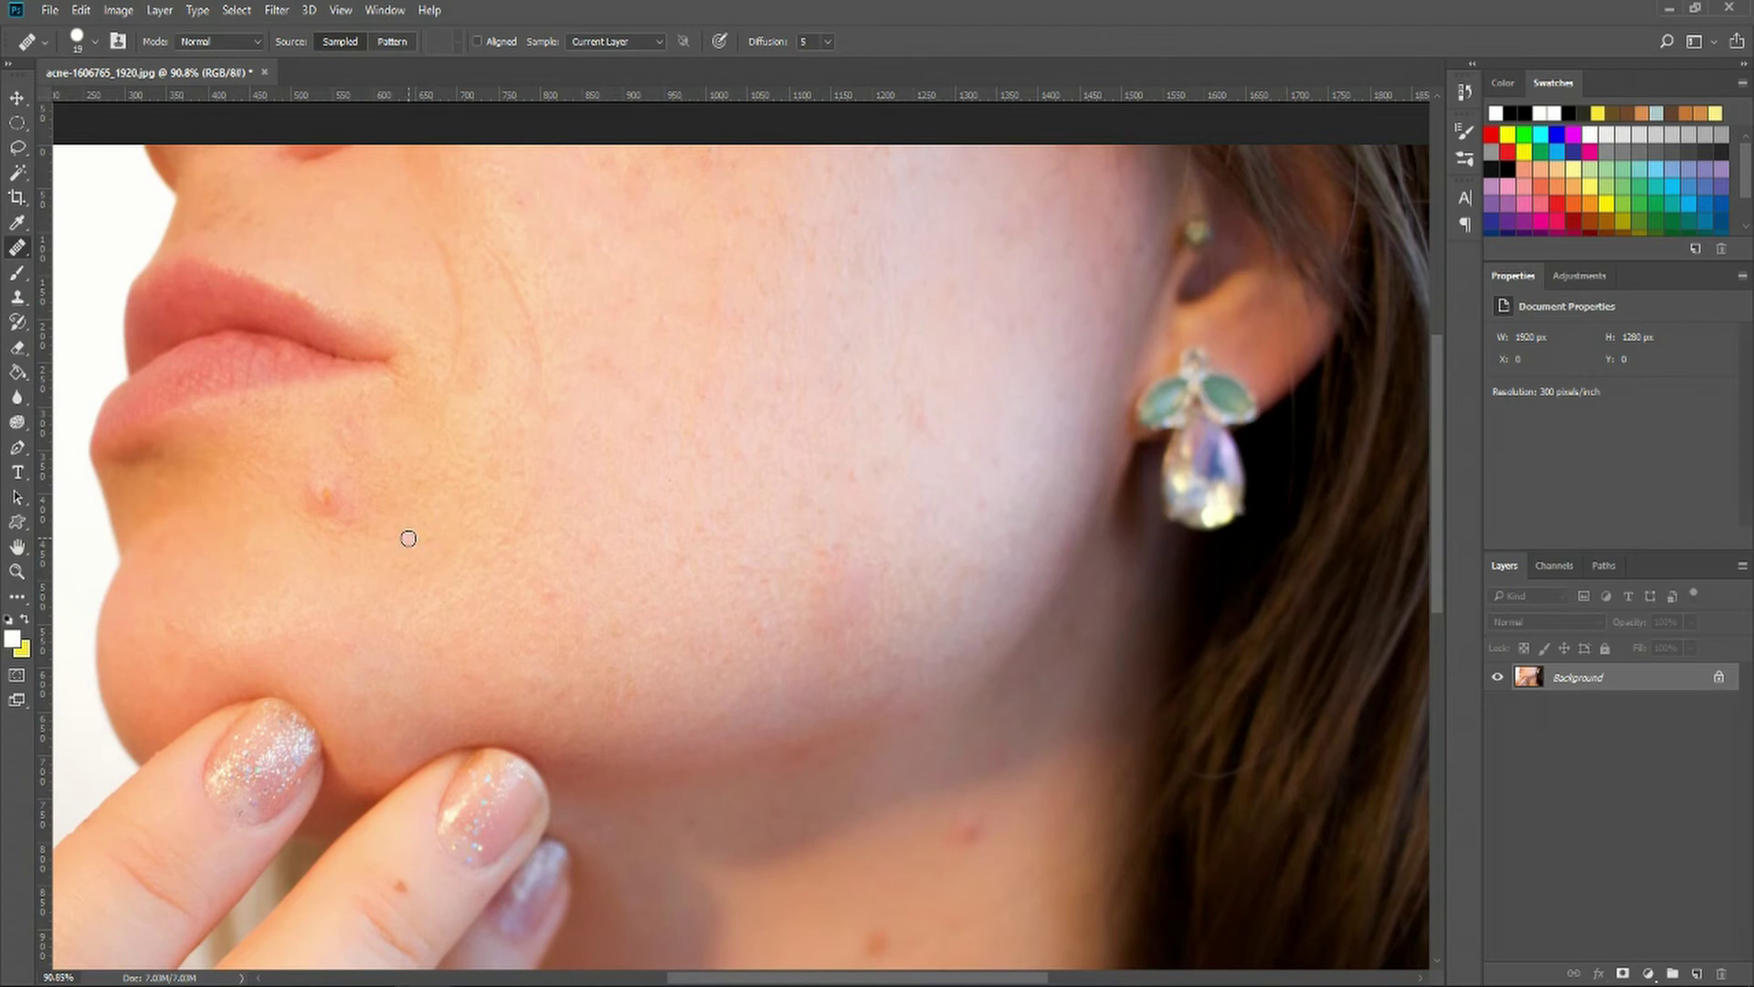
right_click(17, 248)
- With the Spot Healing Brush, paint out two small blemishes on the cheek skin
left_click(69, 249)
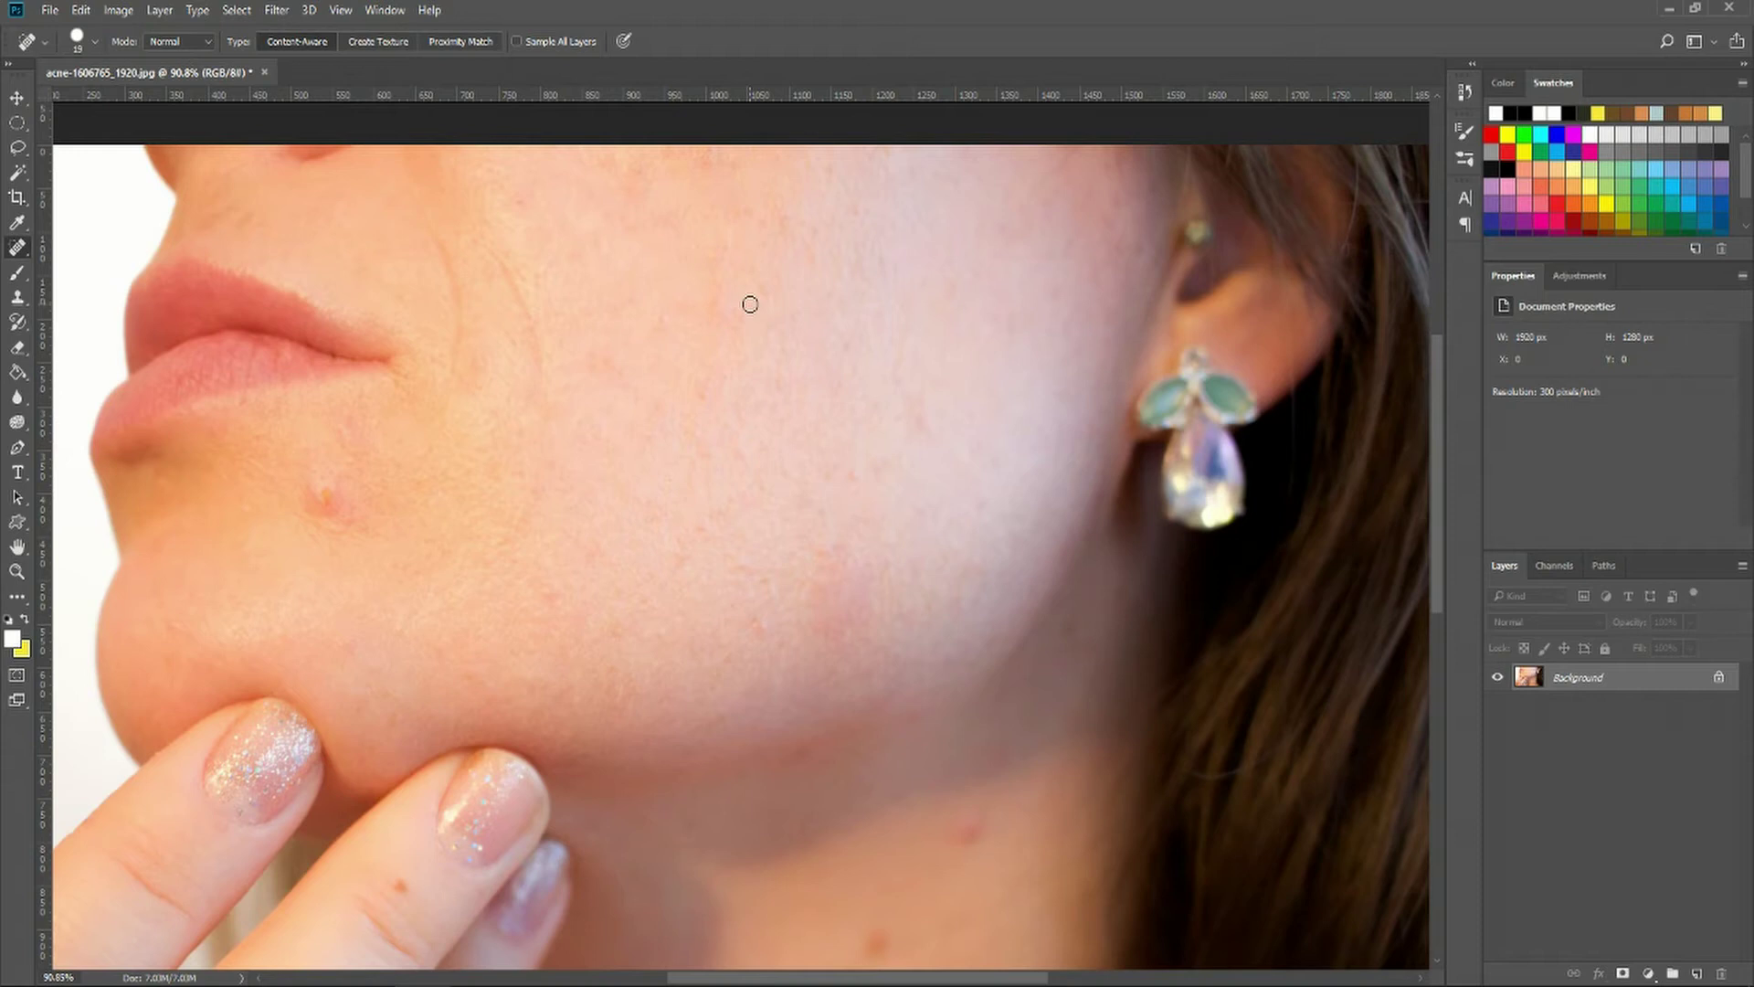
scroll(754, 310, "up", 6)
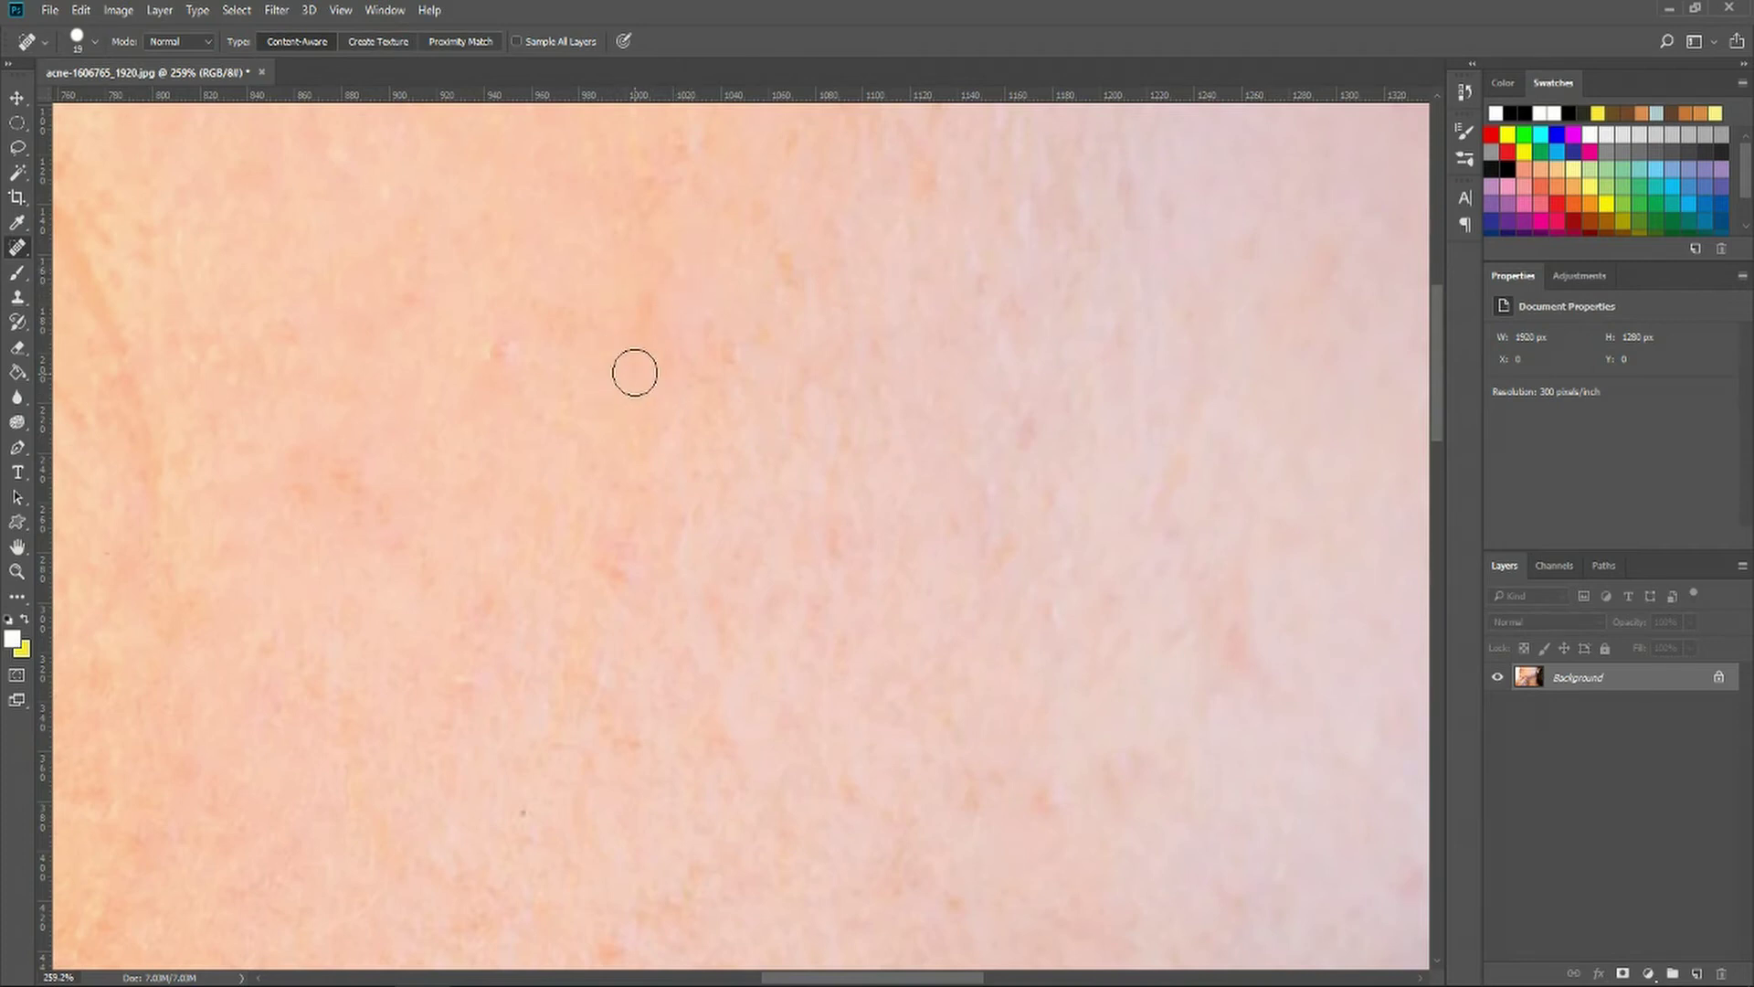
left_click_drag(637, 372, 653, 320)
left_click_drag(634, 369, 660, 303)
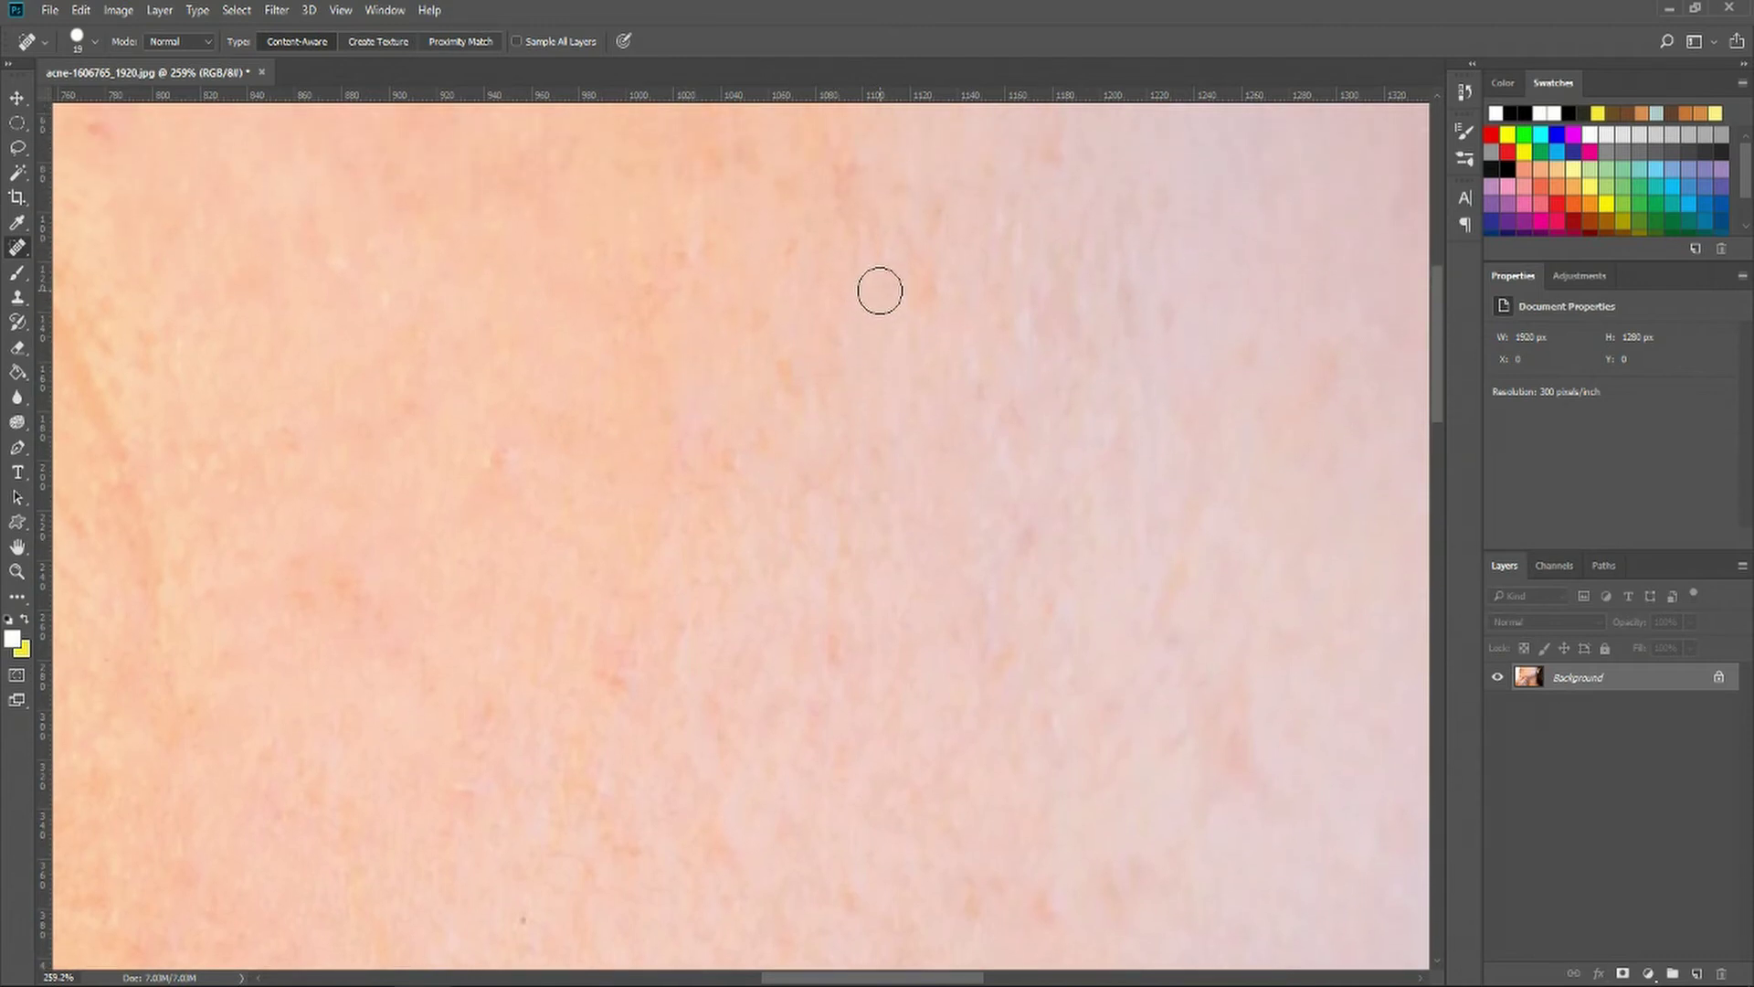
- Pan across and smooth away the wrinkle line on the cheek near the mouth
scroll(786, 548, "up", 2)
scroll(786, 548, "left", 2)
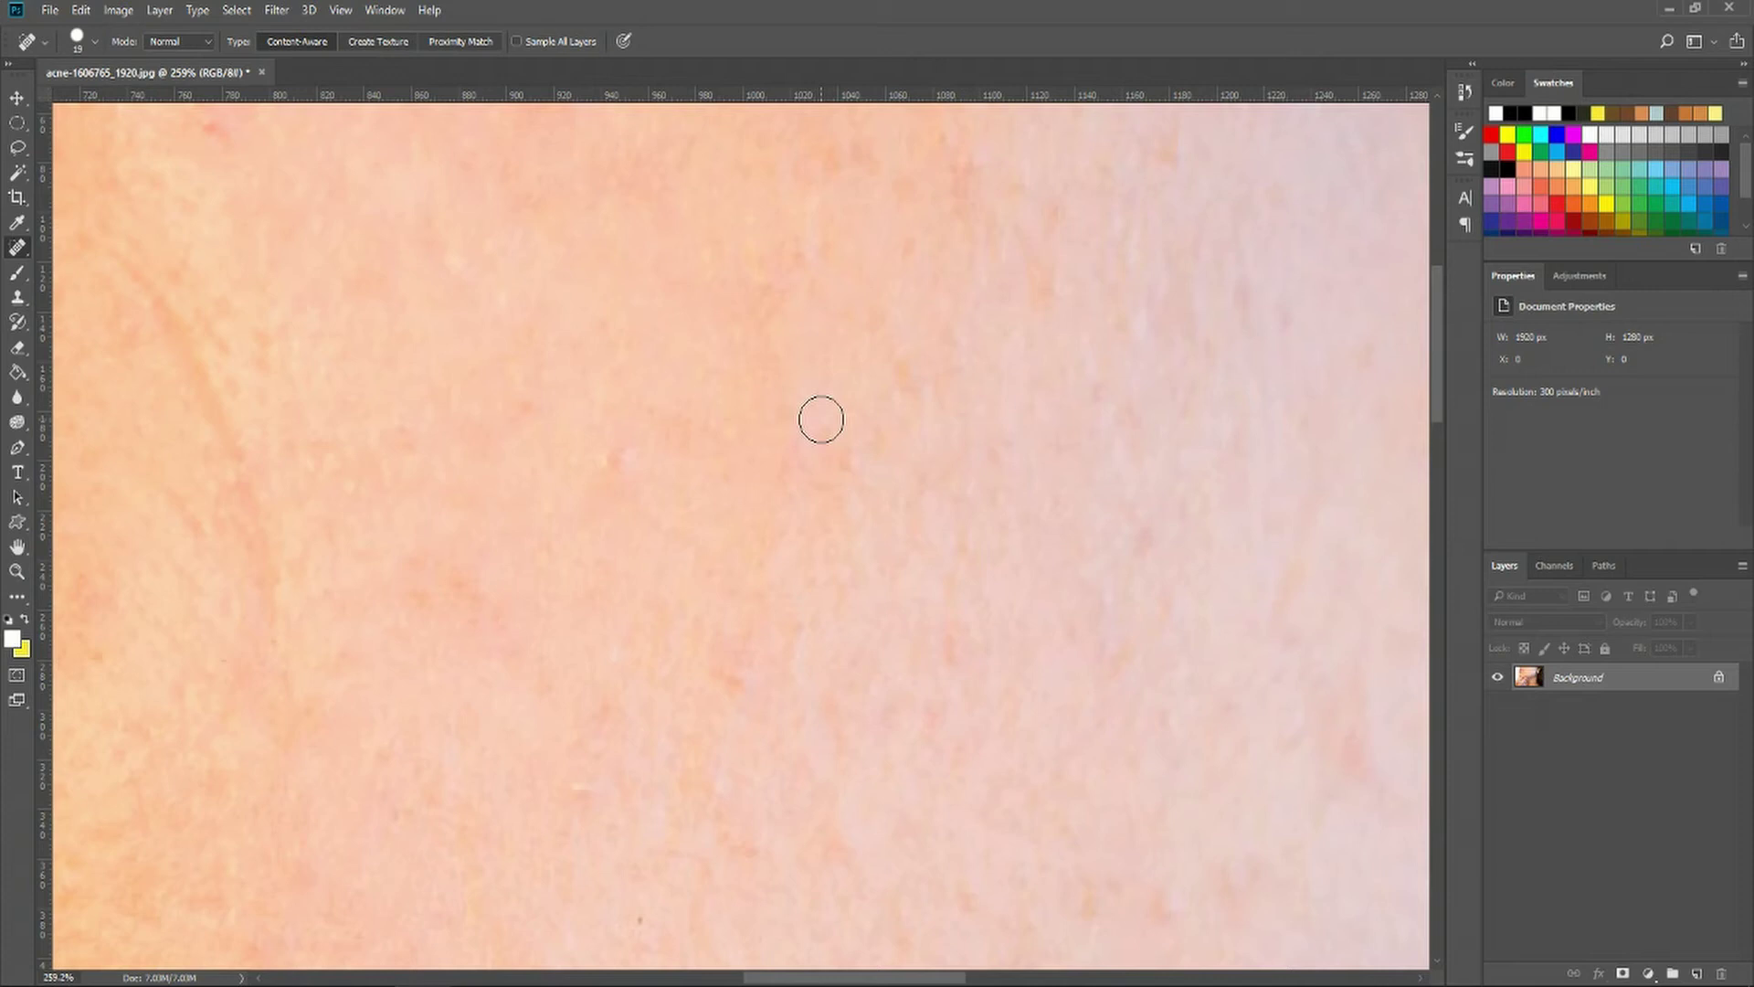
left_click_drag(828, 976, 743, 980)
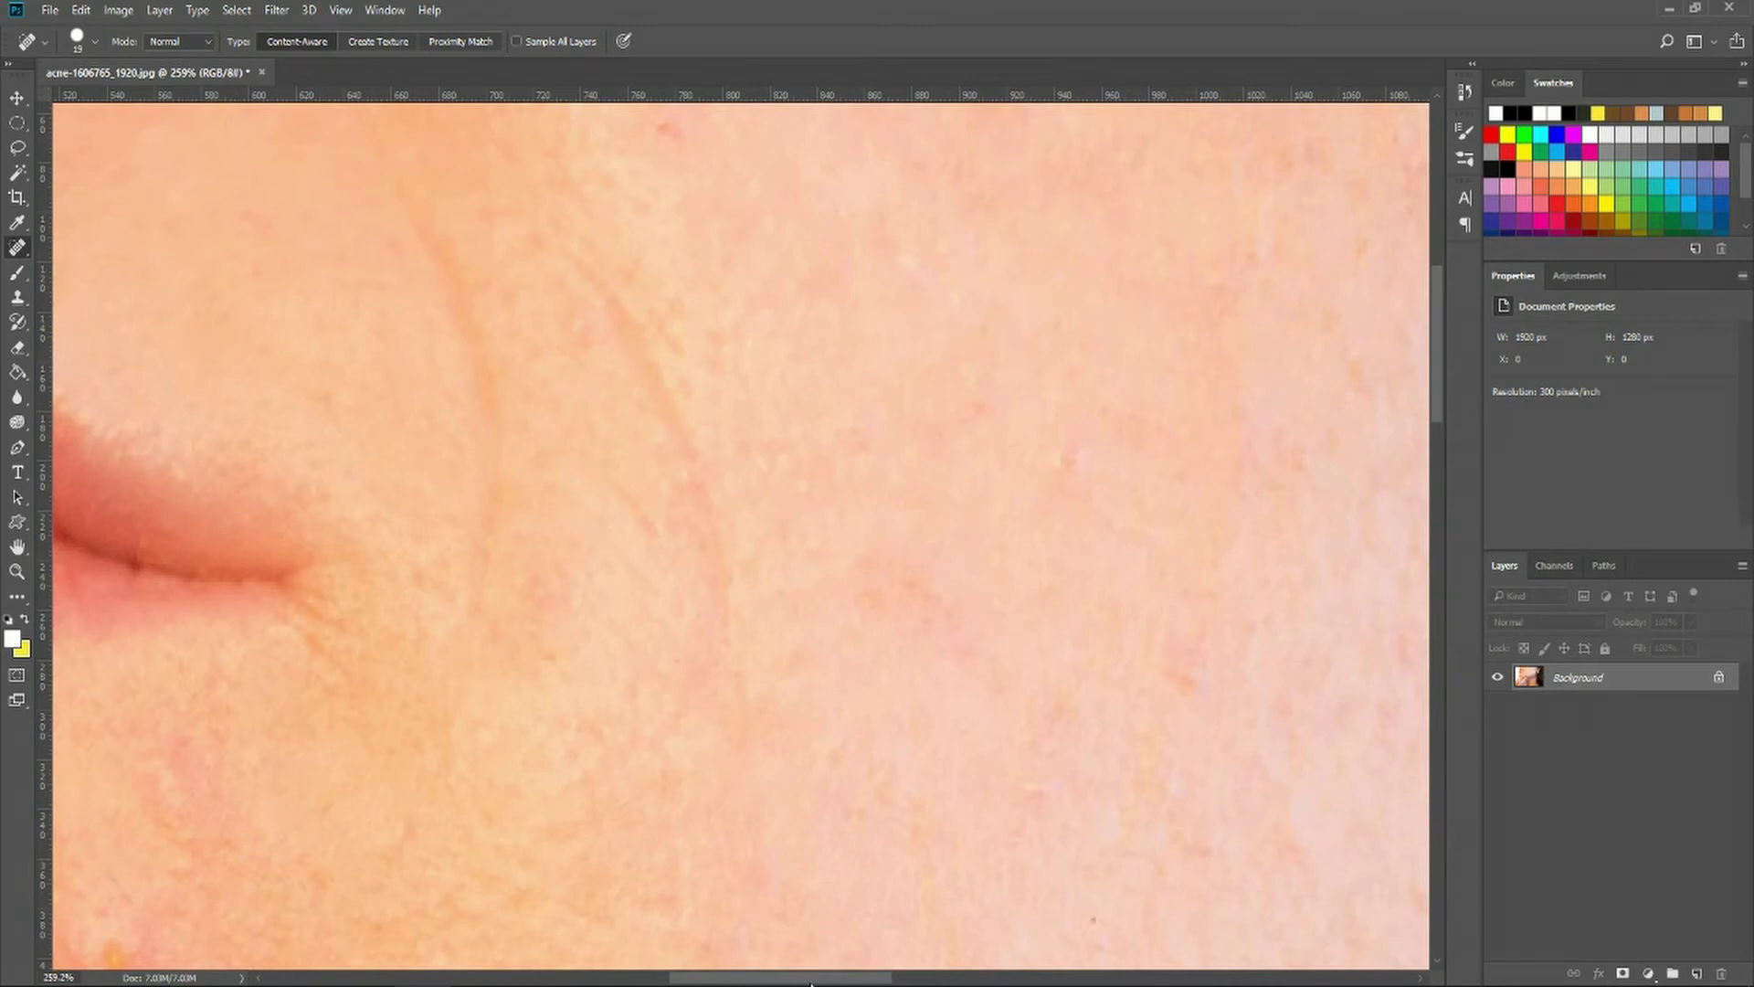
left_click_drag(816, 981, 804, 977)
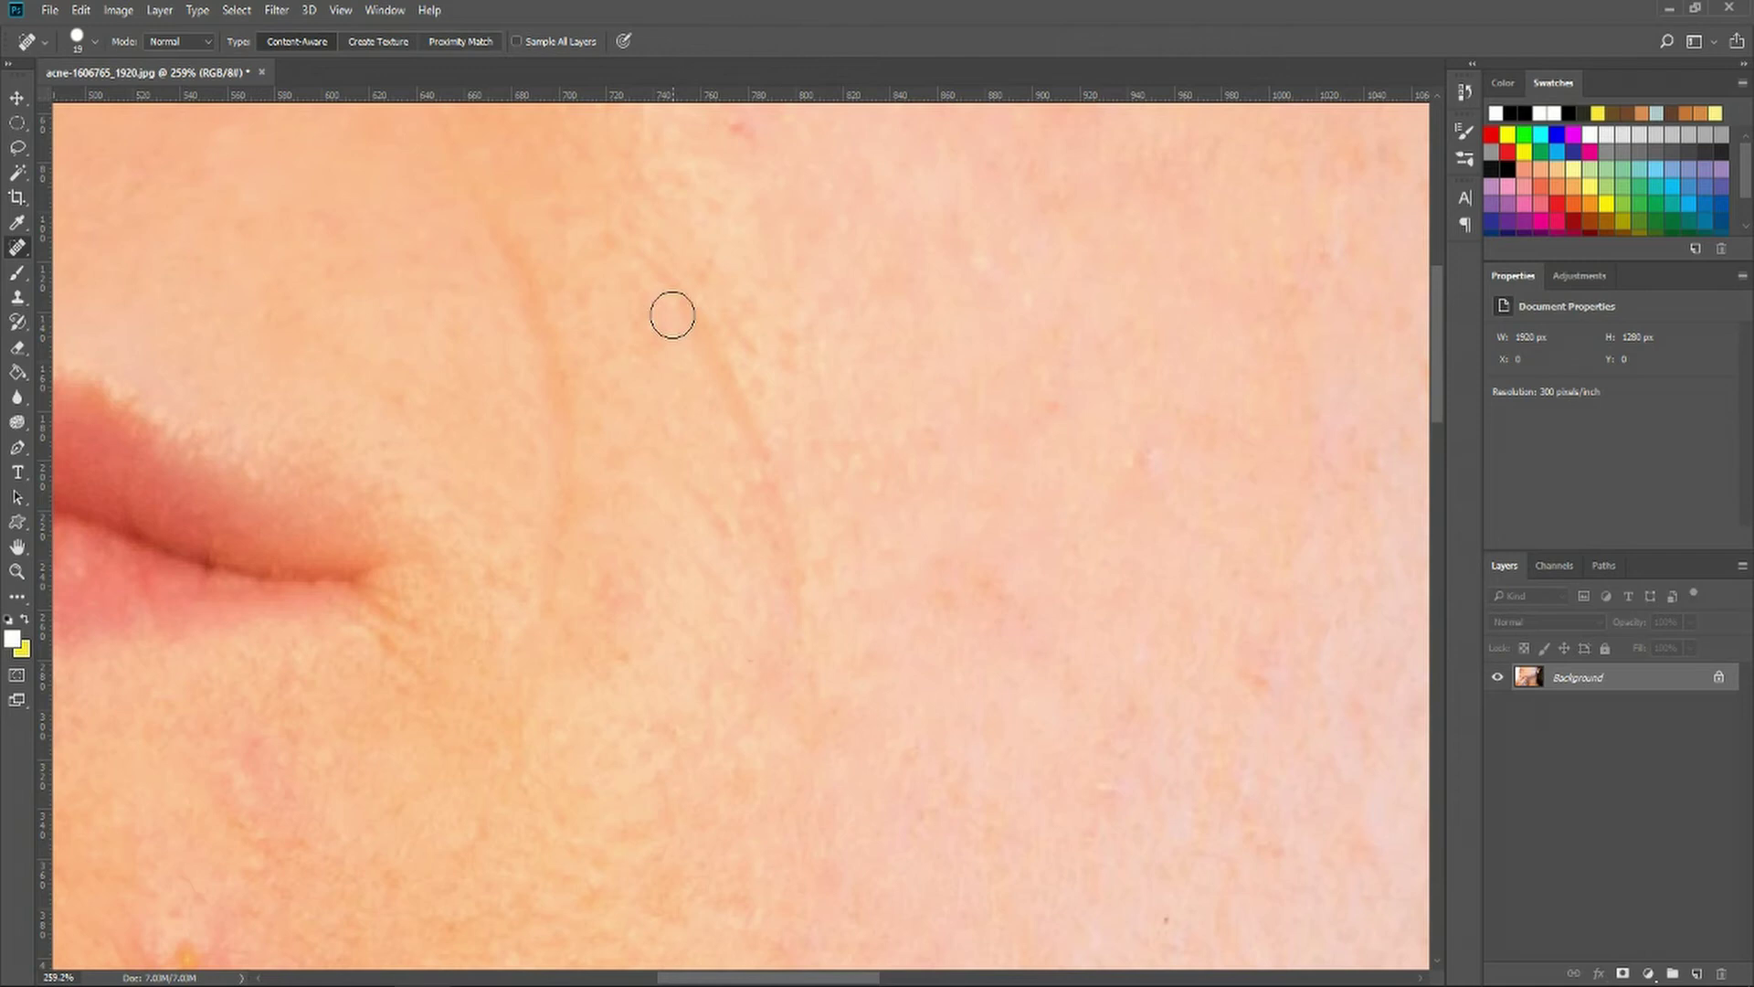
left_click_drag(668, 282, 711, 351)
left_click_drag(810, 633, 731, 361)
- Zoom in and heal the spots and crease beside the mouth corner, then zoom out to check
scroll(799, 423, "down", 6)
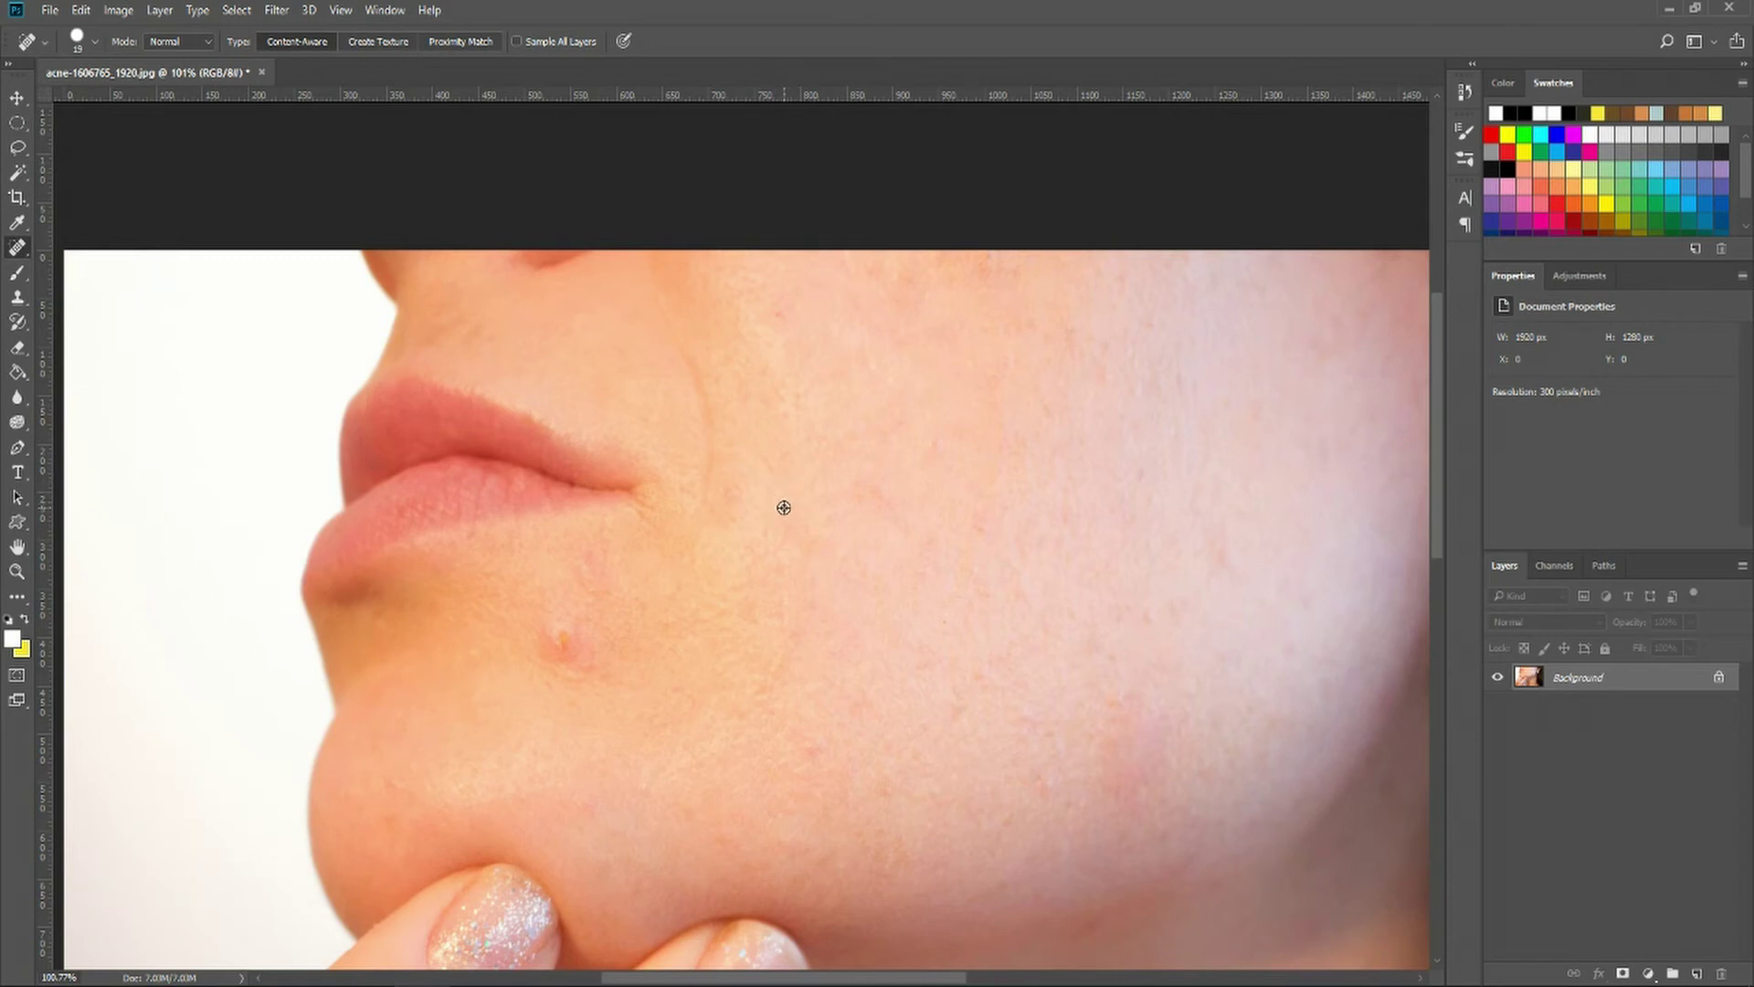
scroll(804, 508, "up", 4)
scroll(813, 512, "up", 1)
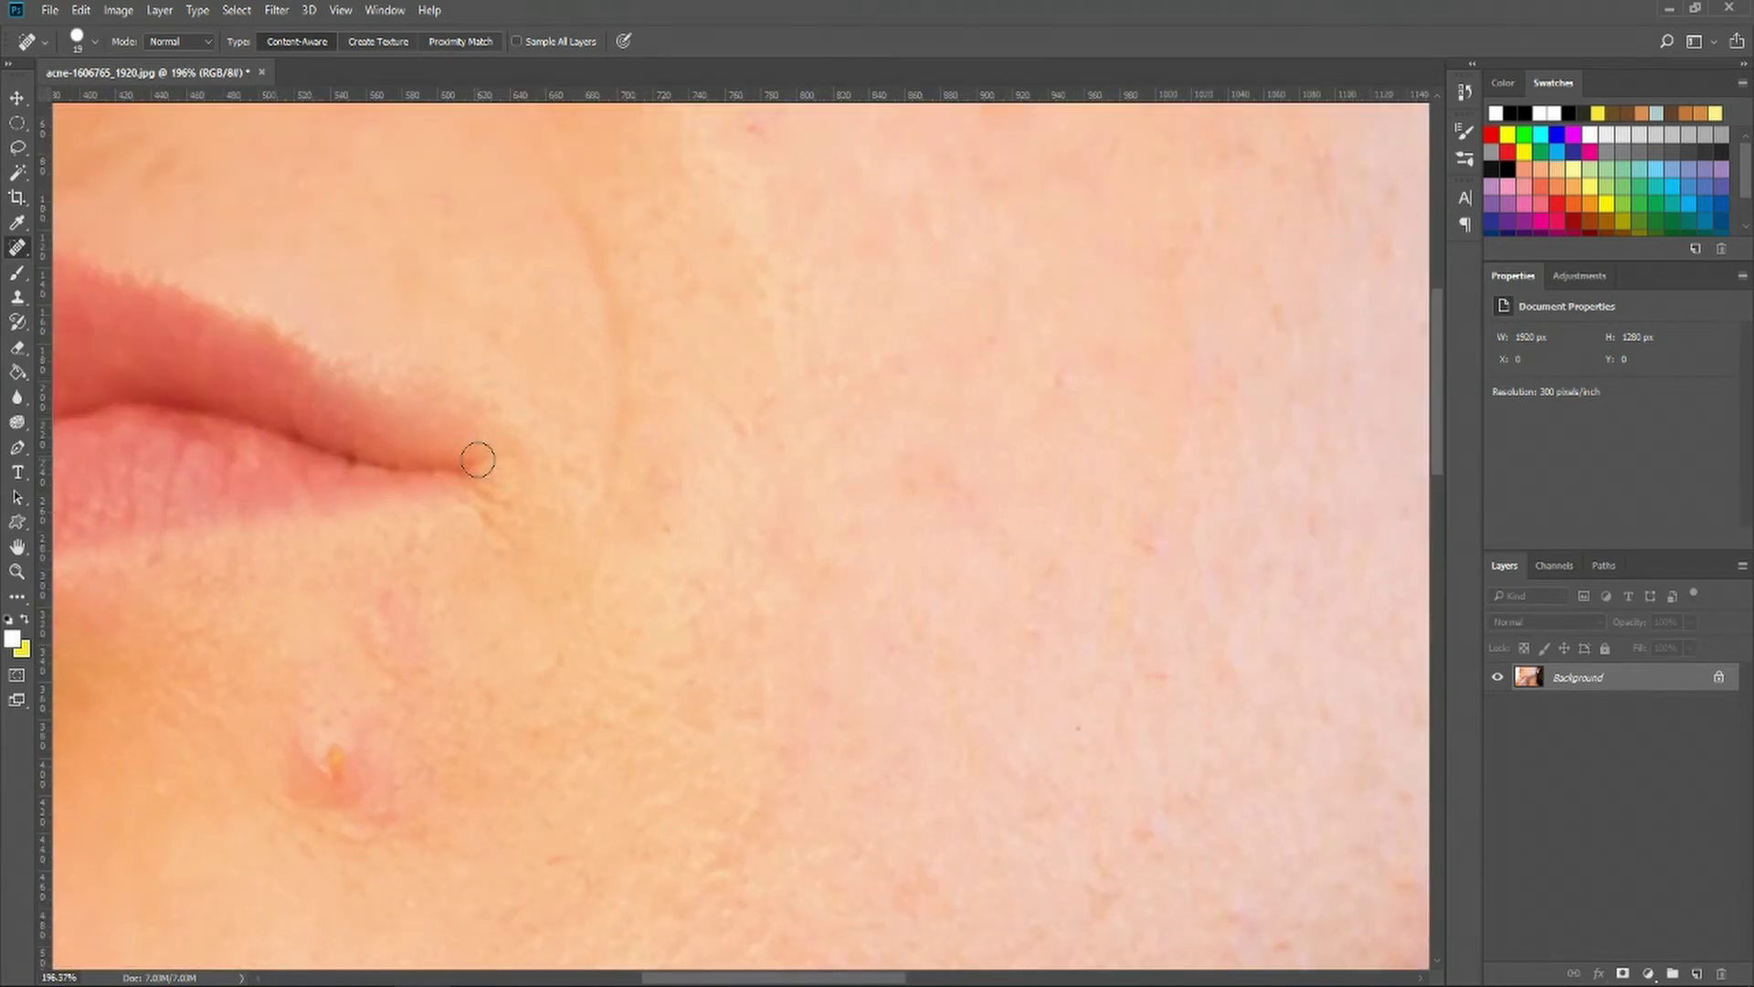
scroll(532, 539, "up", 2)
scroll(600, 282, "up", 3)
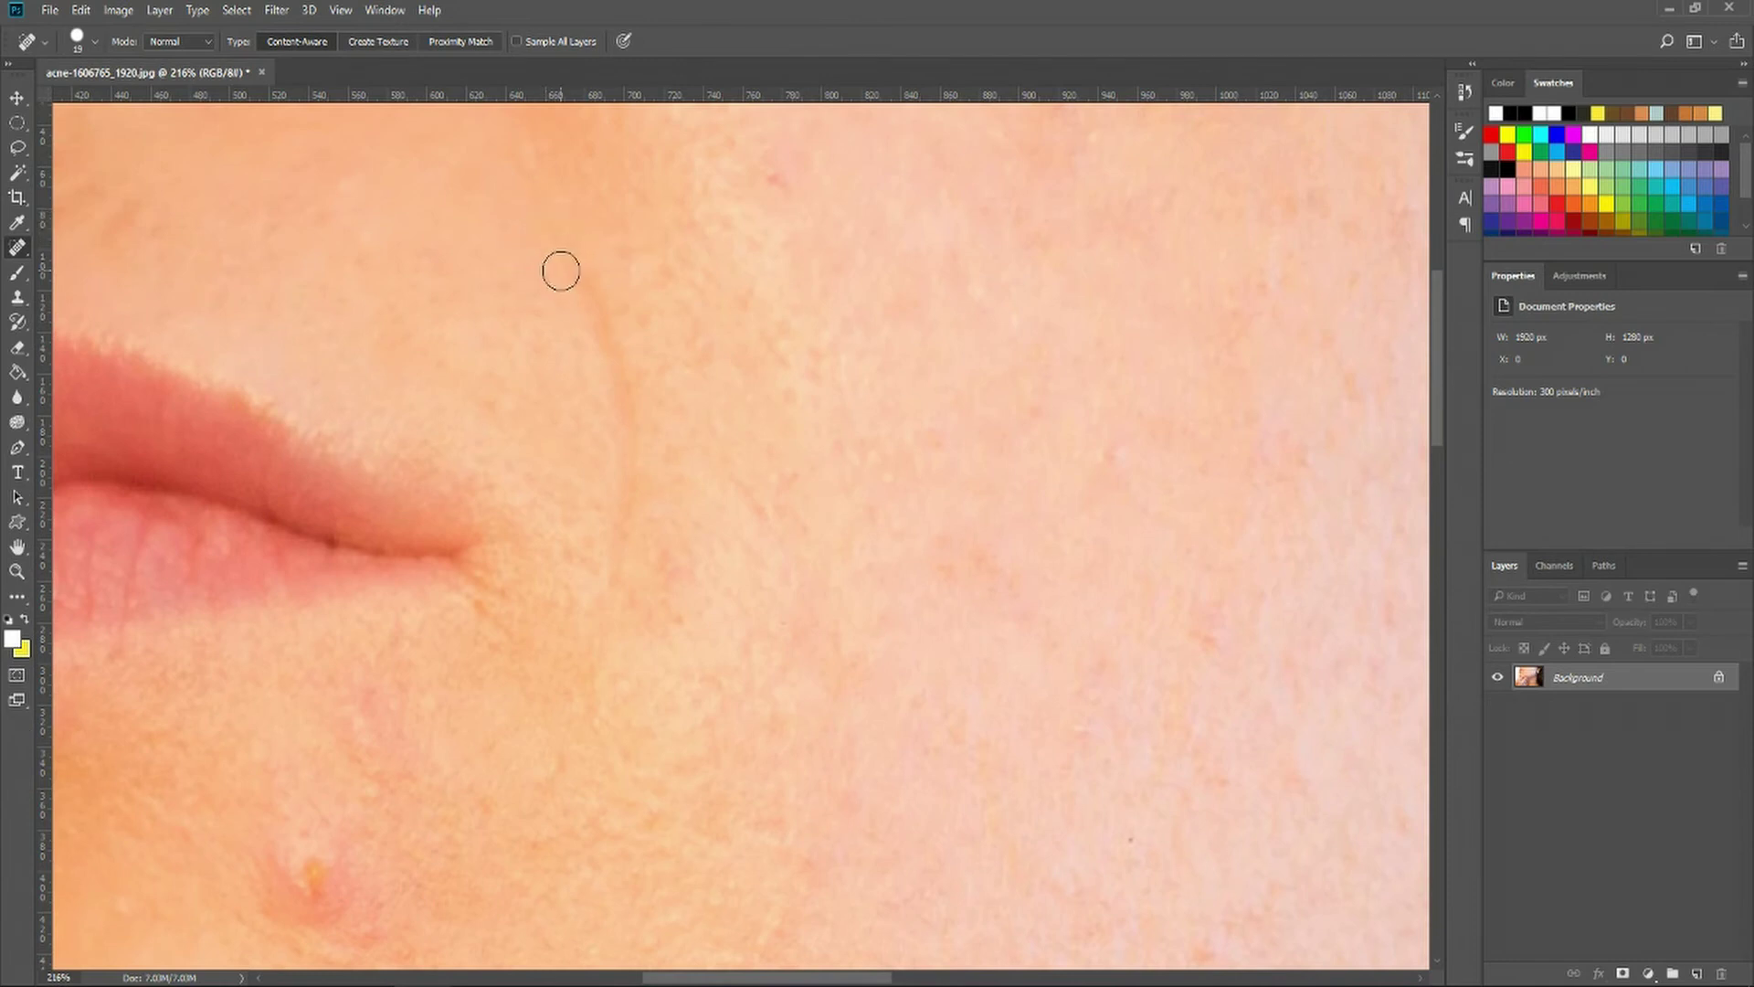
scroll(685, 466, "down", 5)
scroll(659, 461, "up", 6)
left_click_drag(593, 381, 636, 422)
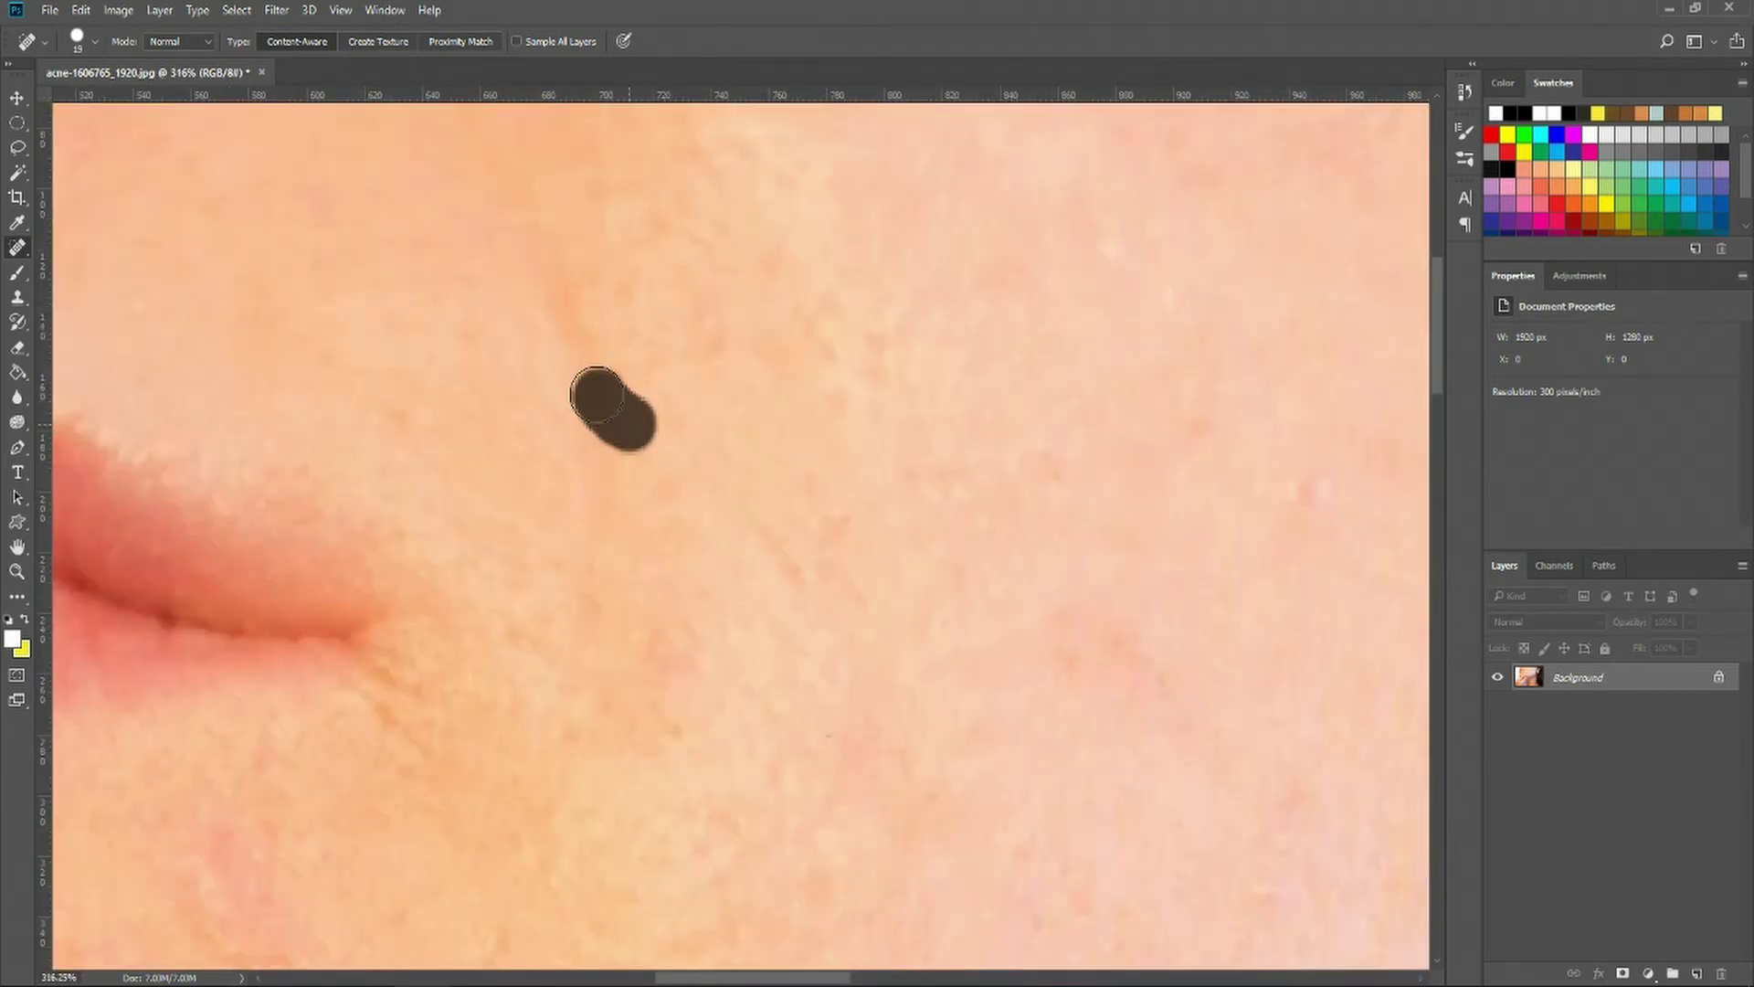
left_click_drag(562, 243, 566, 321)
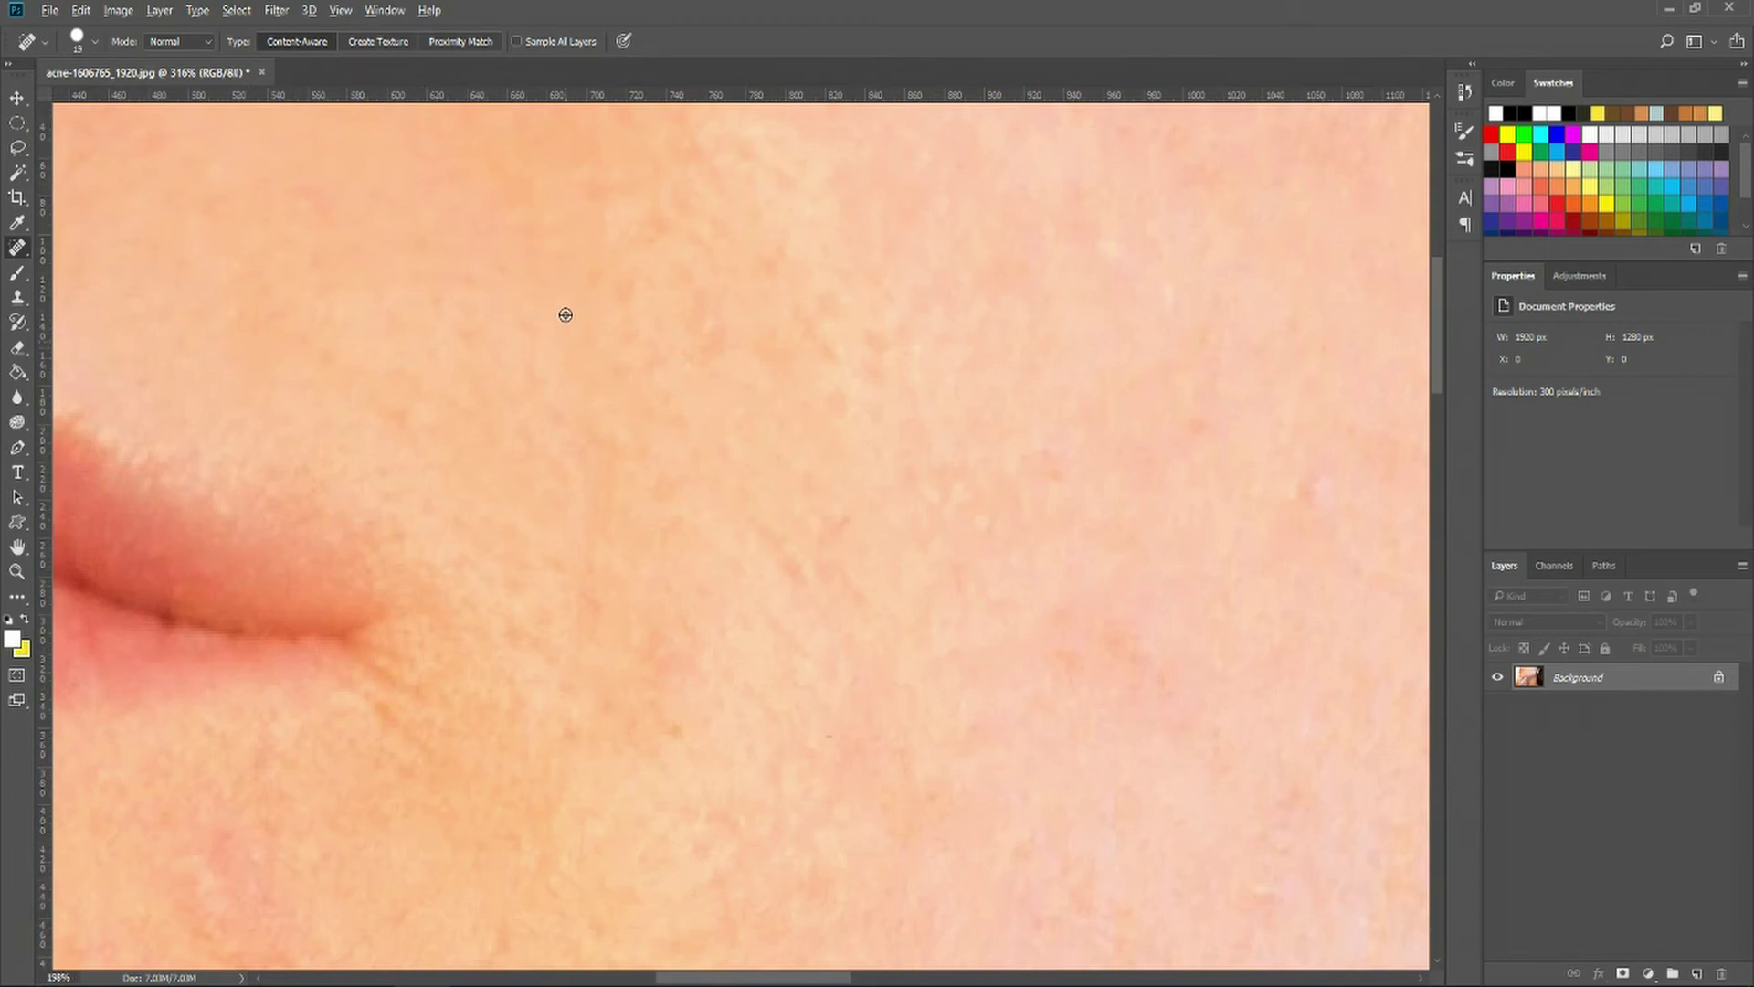
scroll(571, 315, "down", 5)
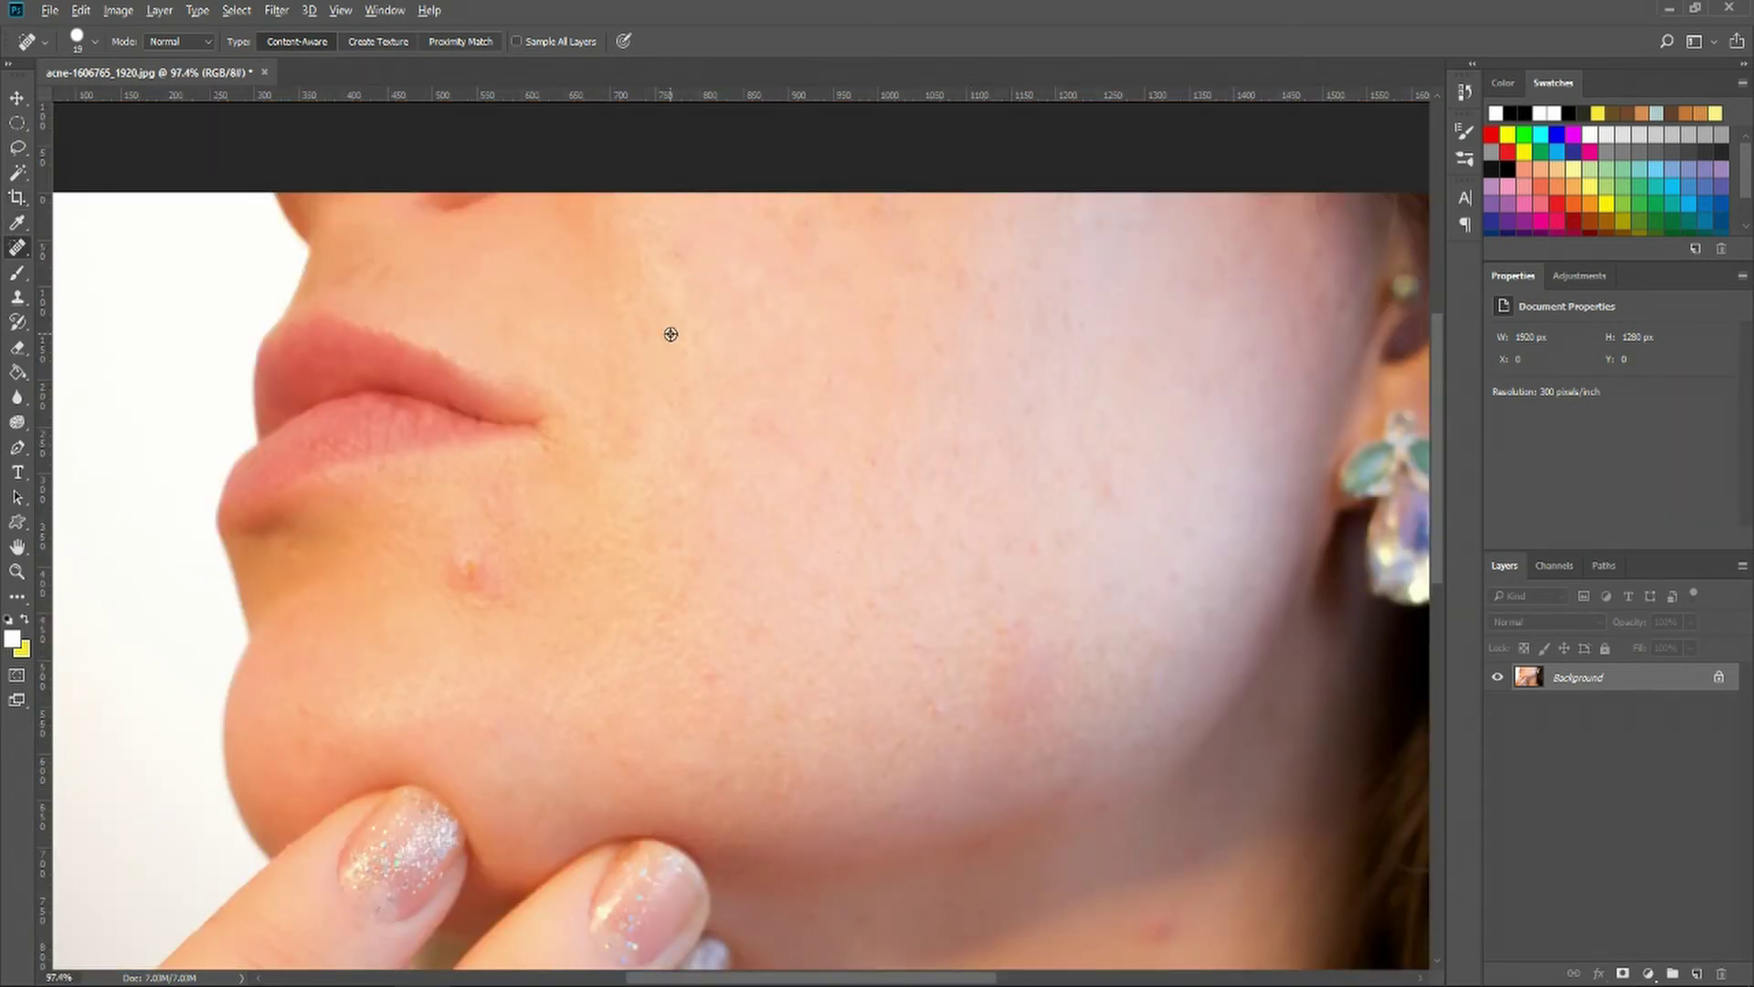
scroll(673, 332, "up", 1)
- With the Healing Brush (Shift+J), sample clean skin and heal the pimple below the lower lip
scroll(705, 466, "up", 1)
key("shift+j")
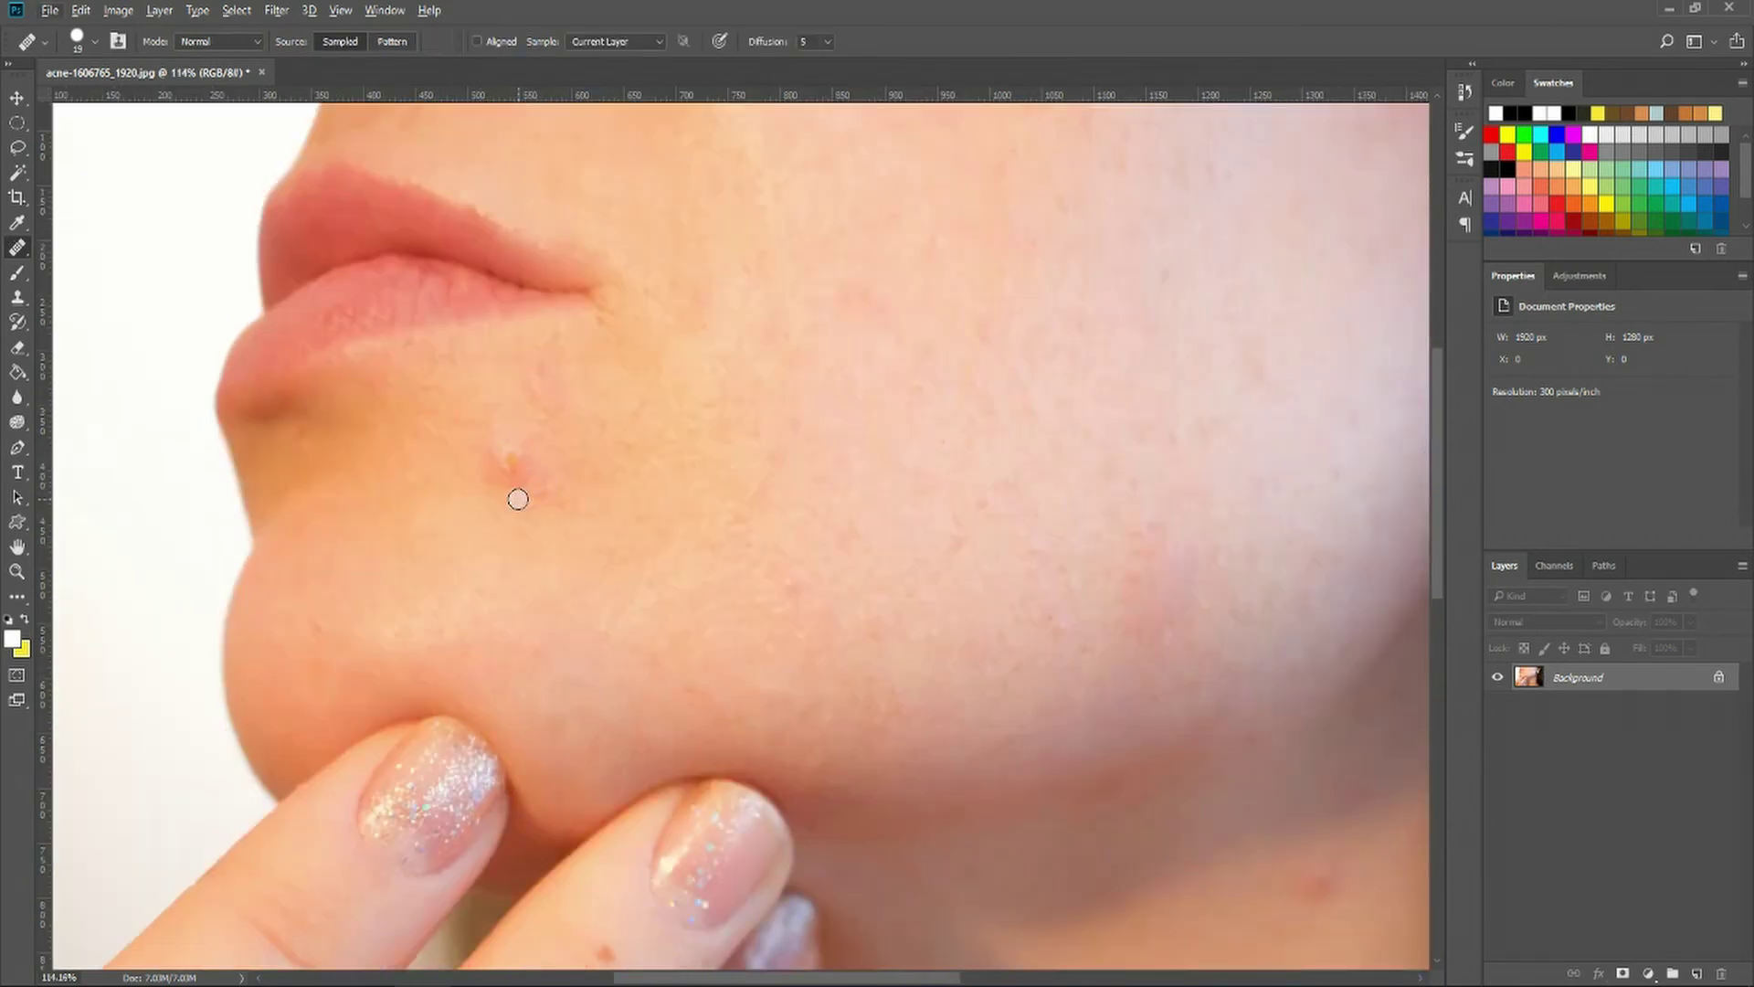
left_click(624, 446, "alt")
mouse_move(502, 438)
left_mouse_down()
mouse_move(501, 462)
mouse_move(522, 459)
left_mouse_up()
key("ctrl+z")
left_click_drag(518, 449, 528, 457)
- Sample skin near the pink blemish and brush over both parts of it
left_click(528, 498, "alt")
mouse_move(549, 389)
left_mouse_down()
mouse_move(545, 365)
mouse_move(546, 381)
left_mouse_up()
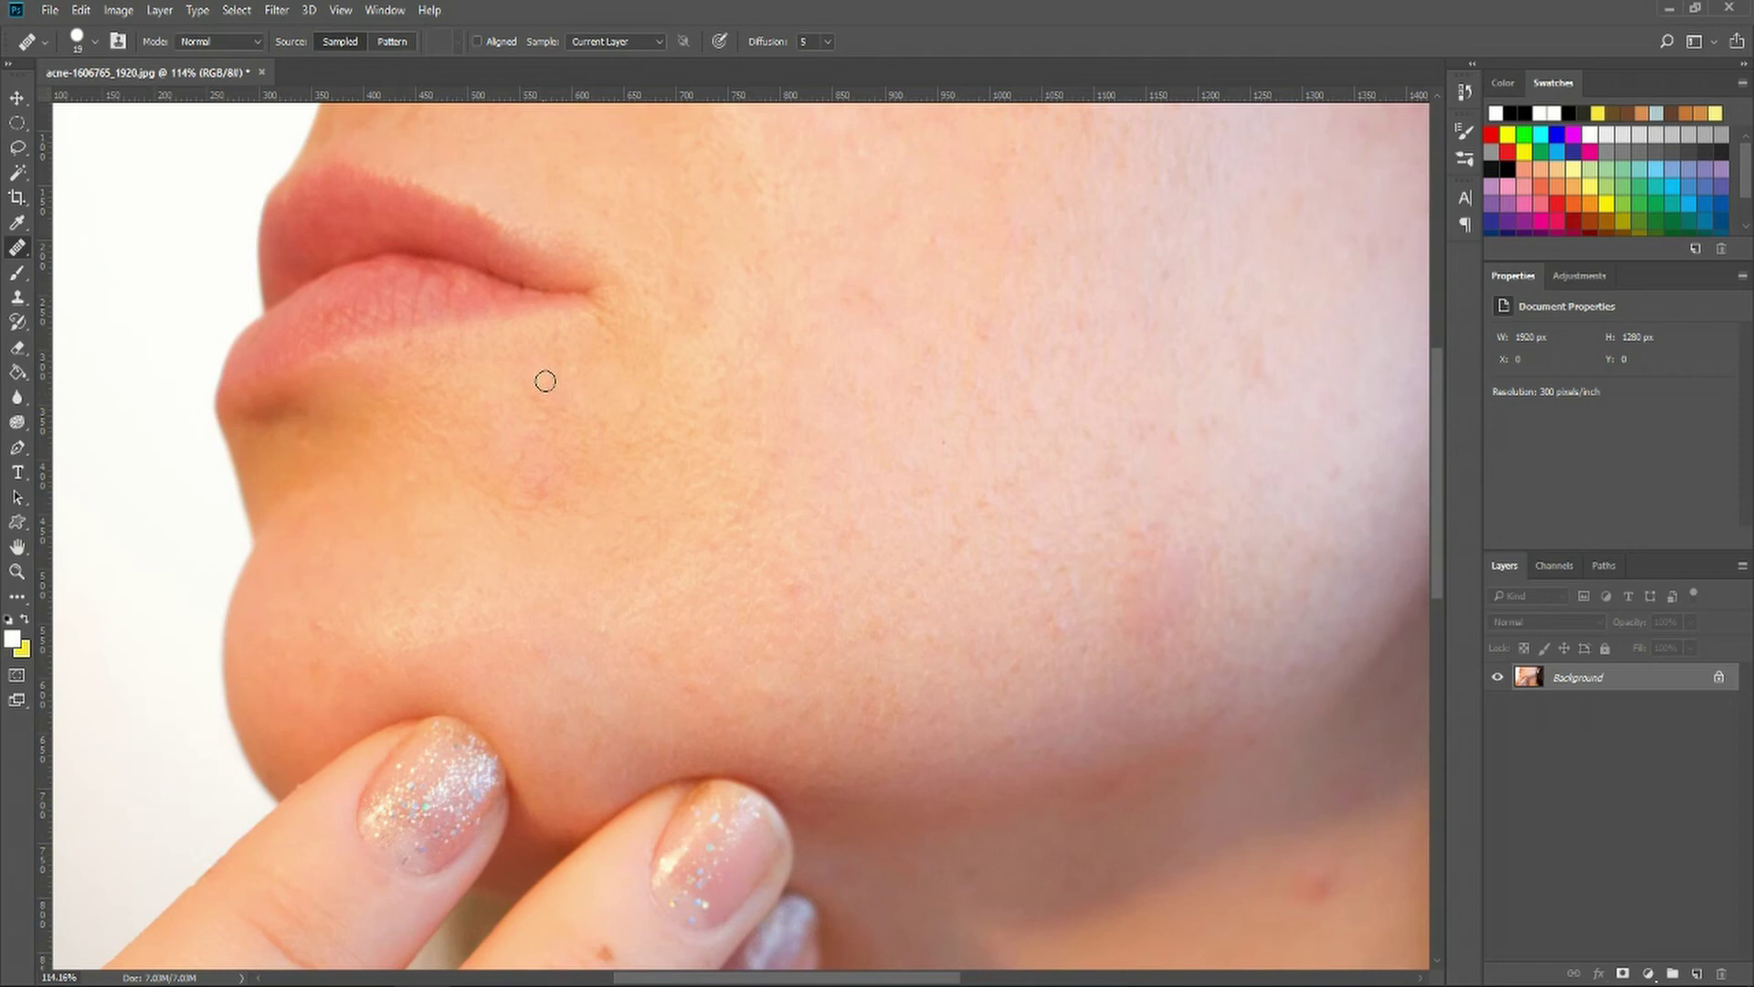
left_click_drag(546, 488, 537, 479)
scroll(559, 457, "down", 3)
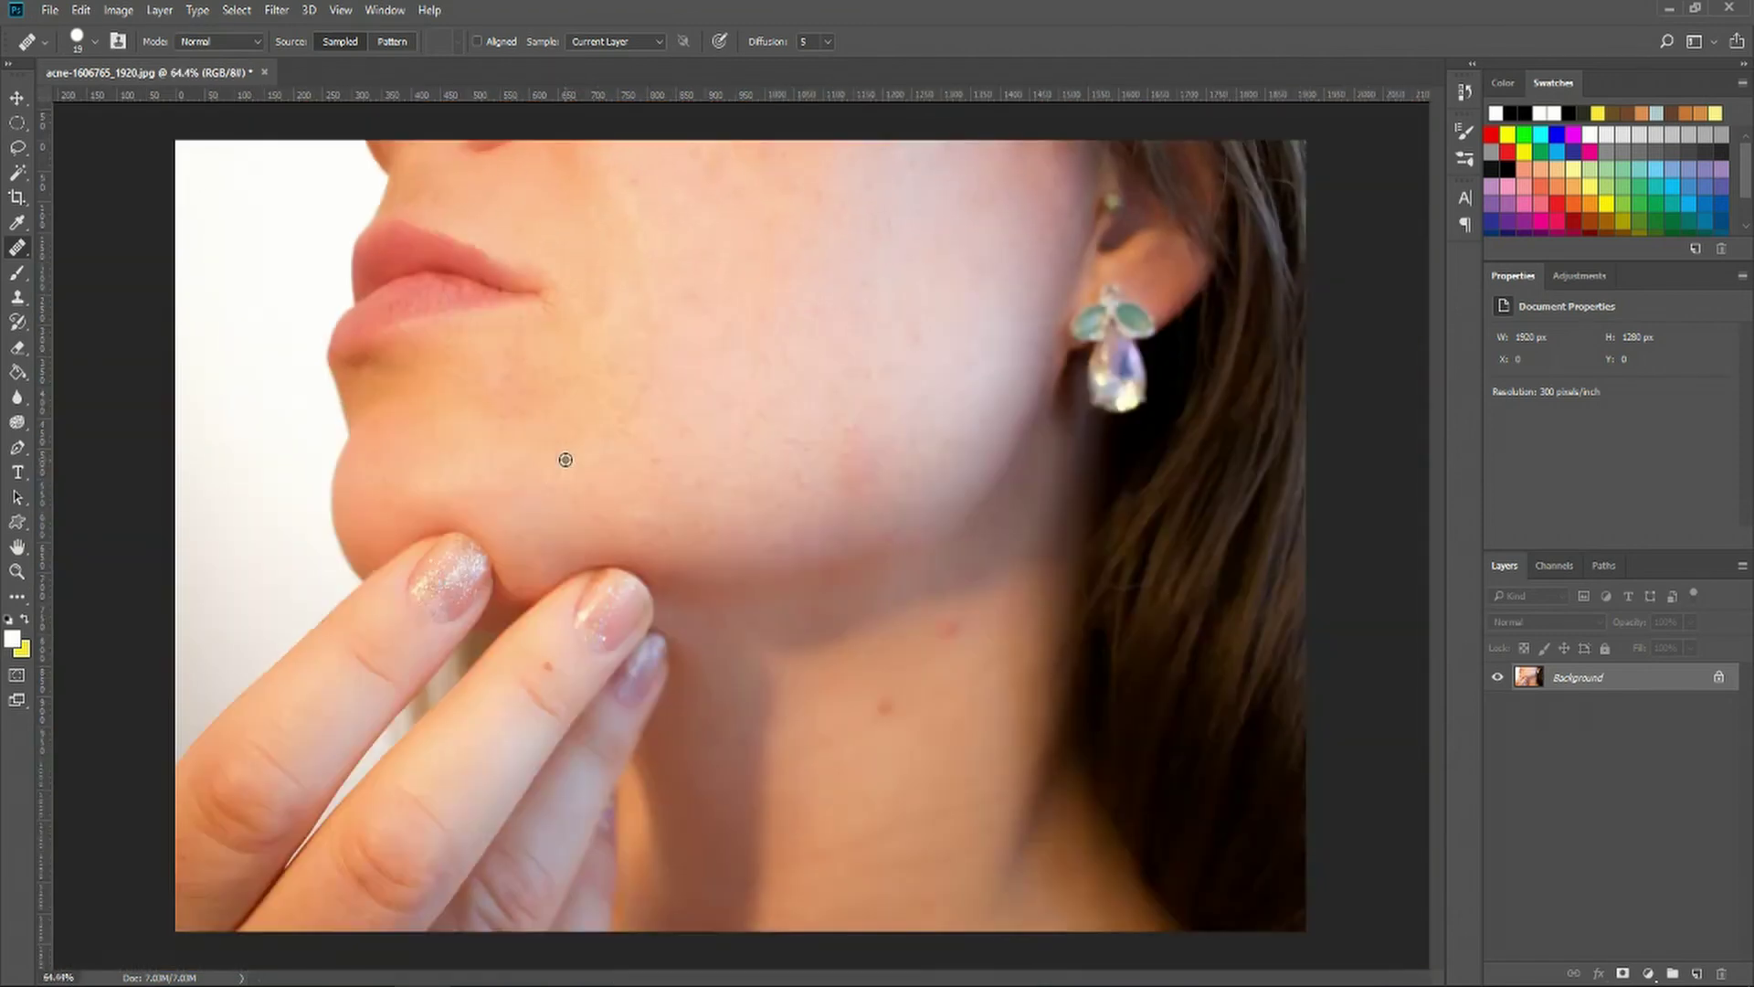
scroll(491, 386, "up", 4)
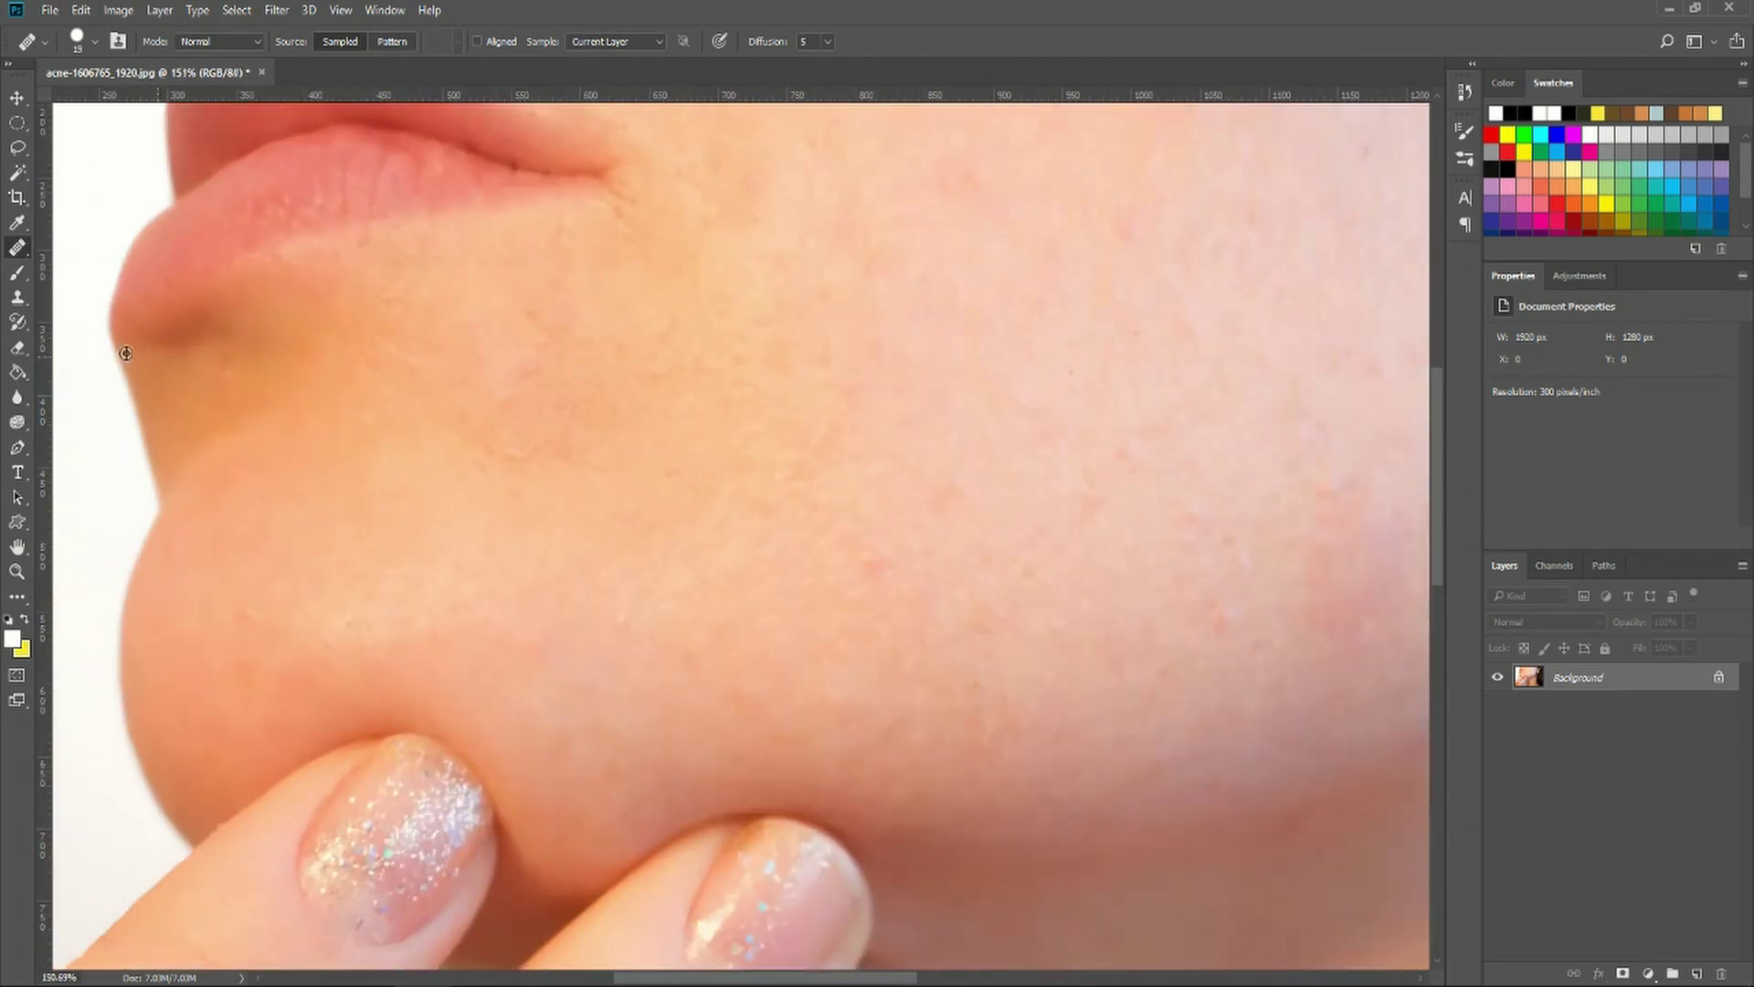
- Switch to the Spot Healing Brush and dab away a small leftover spot on the cheek
right_click(18, 256)
left_click(100, 243)
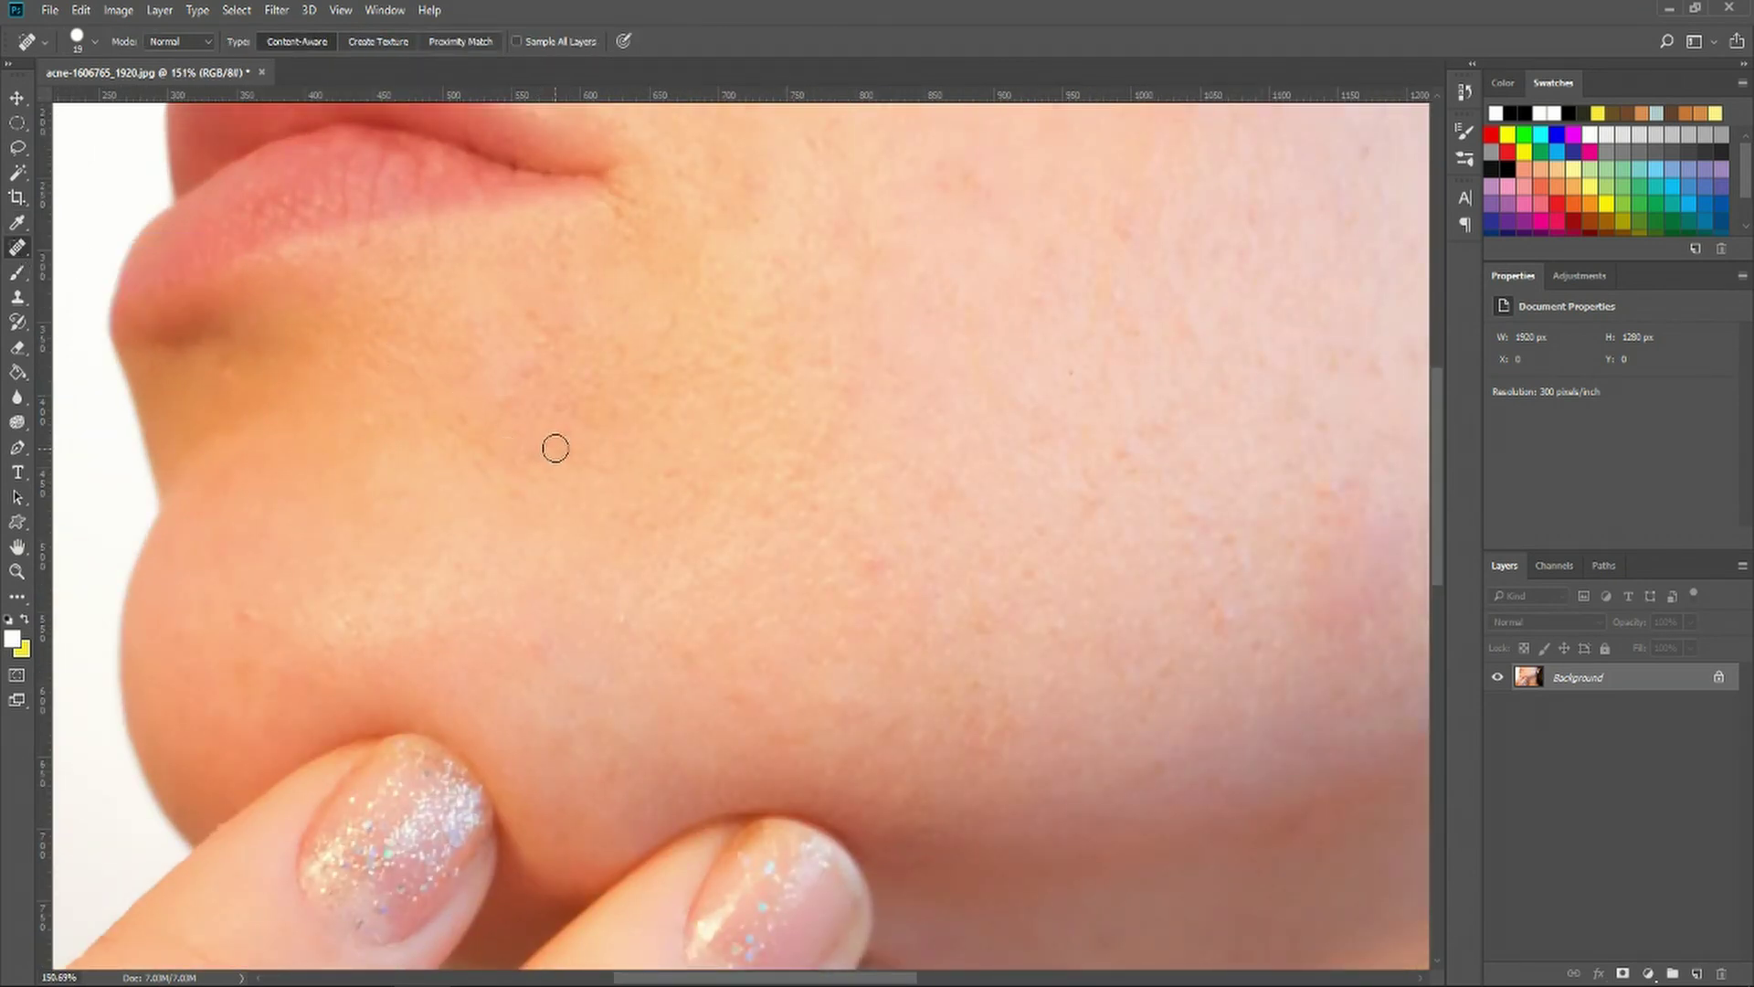
left_click(560, 362)
scroll(665, 460, "down", 5)
scroll(839, 455, "up", 4)
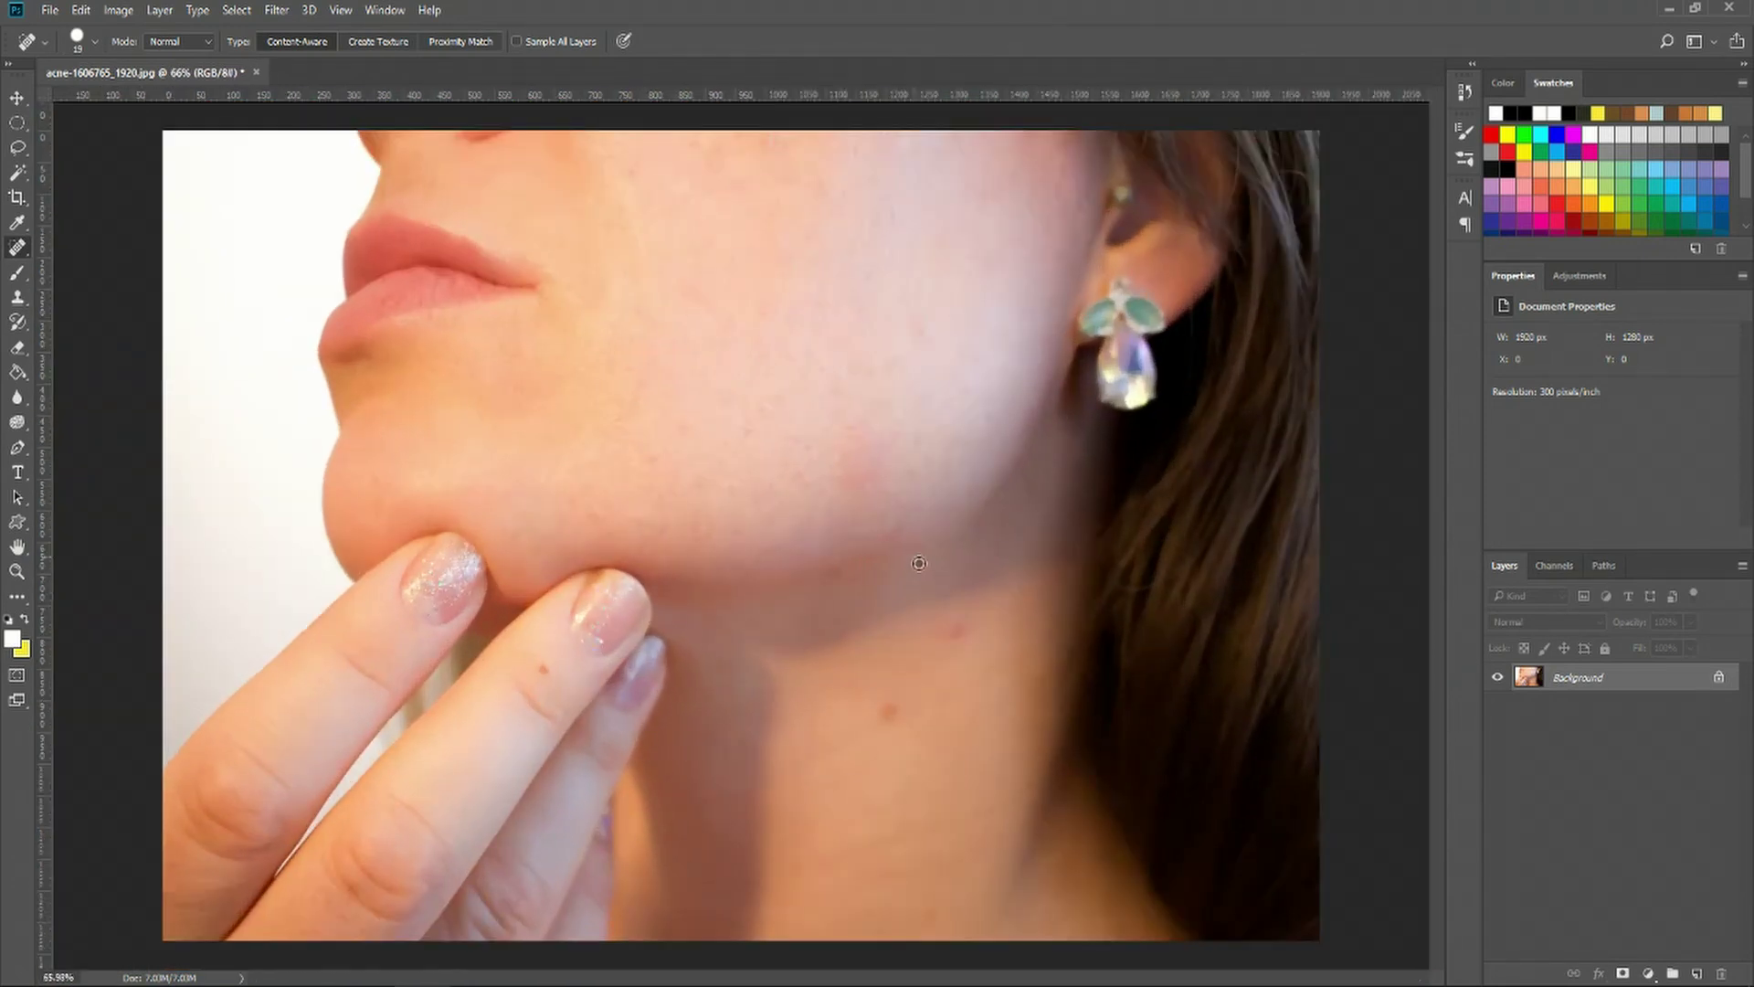
- With the Healing Brush, sample clean neck skin and heal the red pimples on the neck
scroll(1005, 603, "down", 4)
scroll(1027, 521, "up", 1)
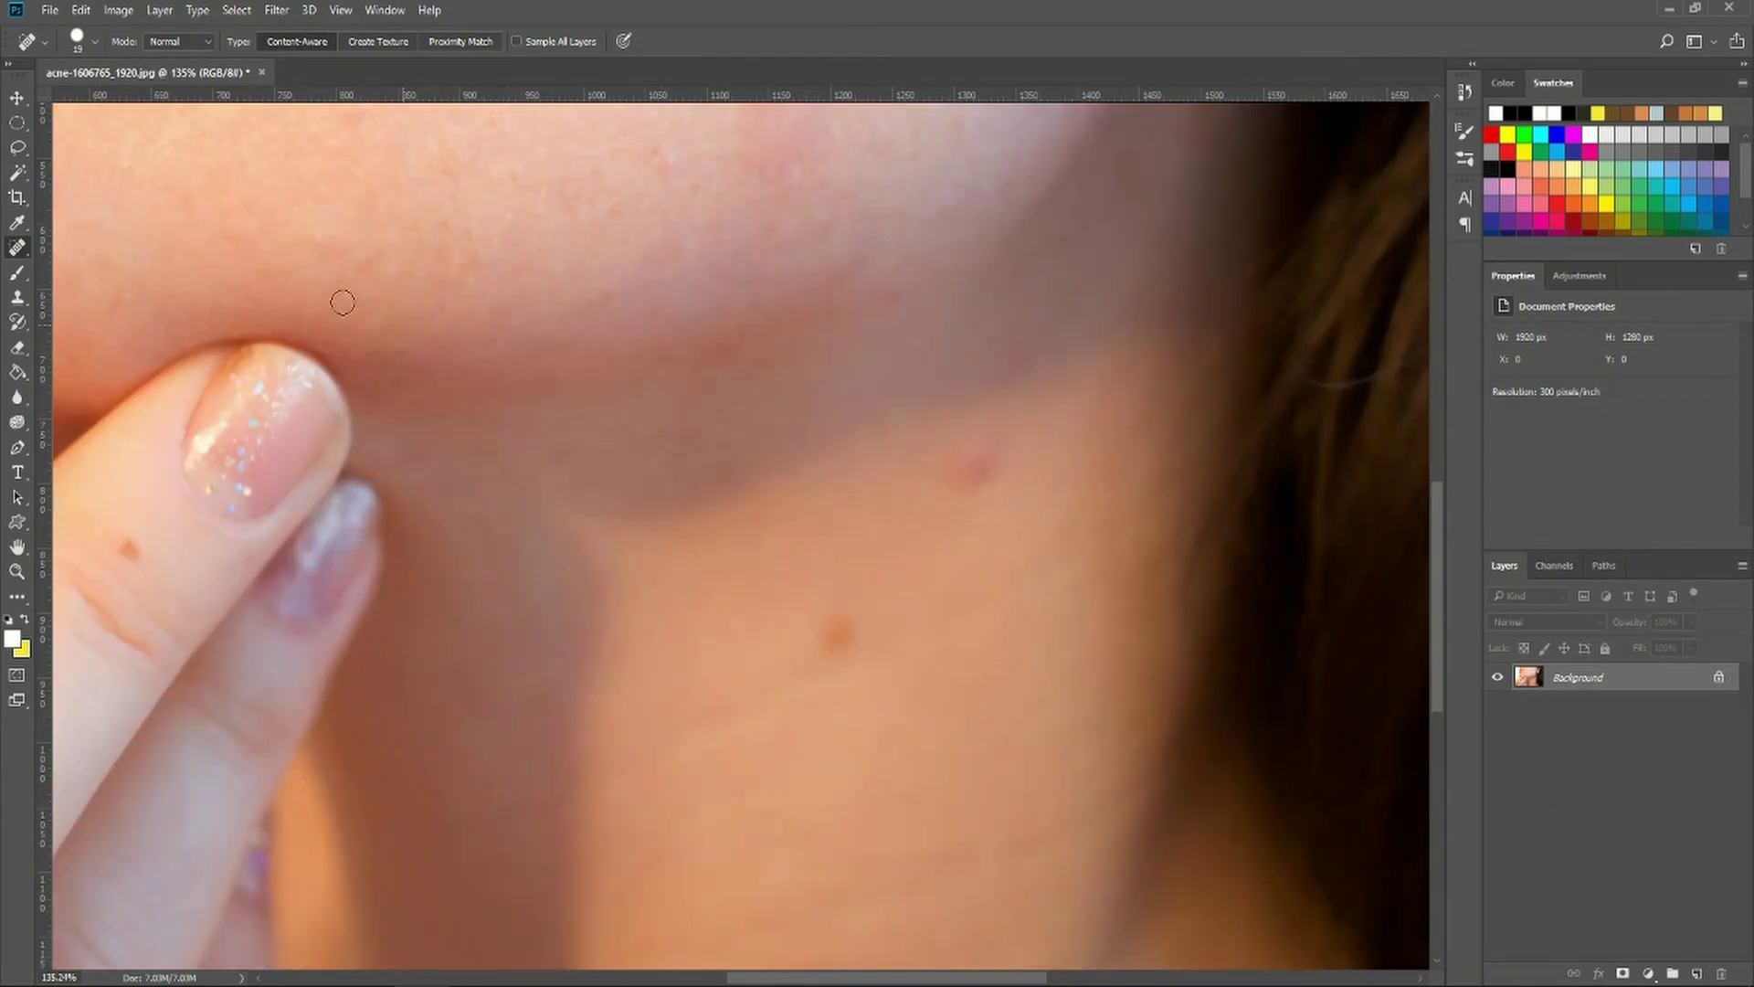
right_click(19, 248)
left_click(83, 263)
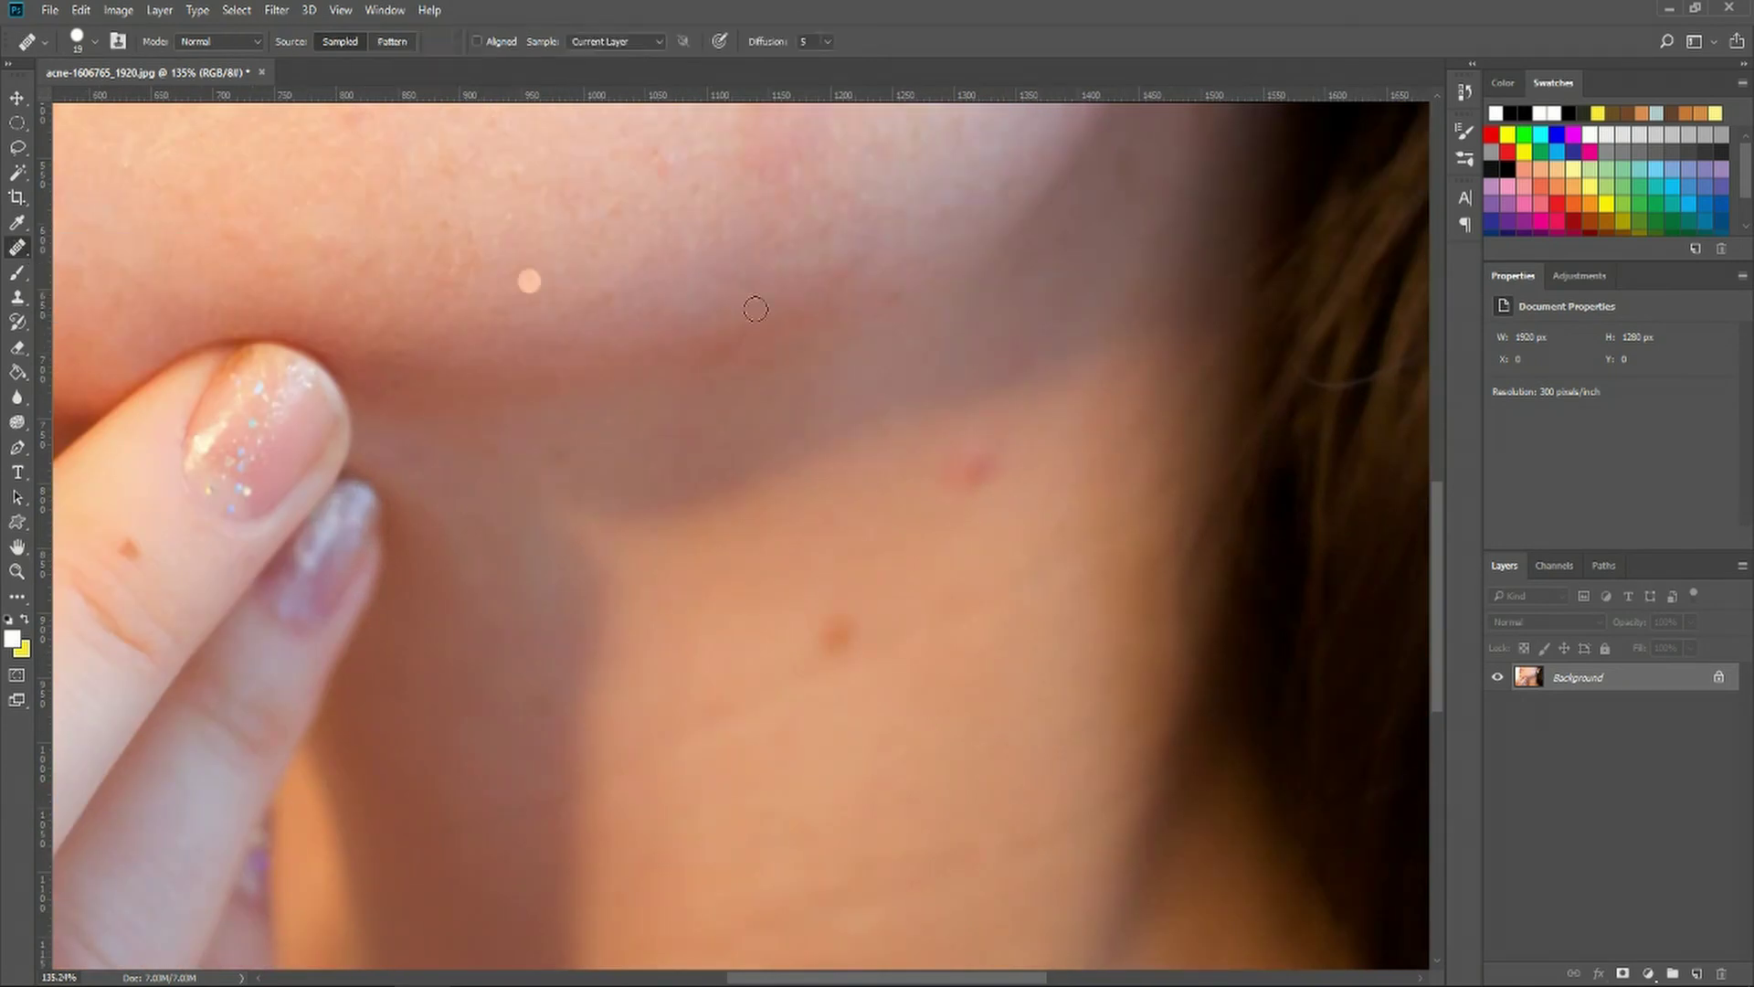
left_click(882, 467, "alt")
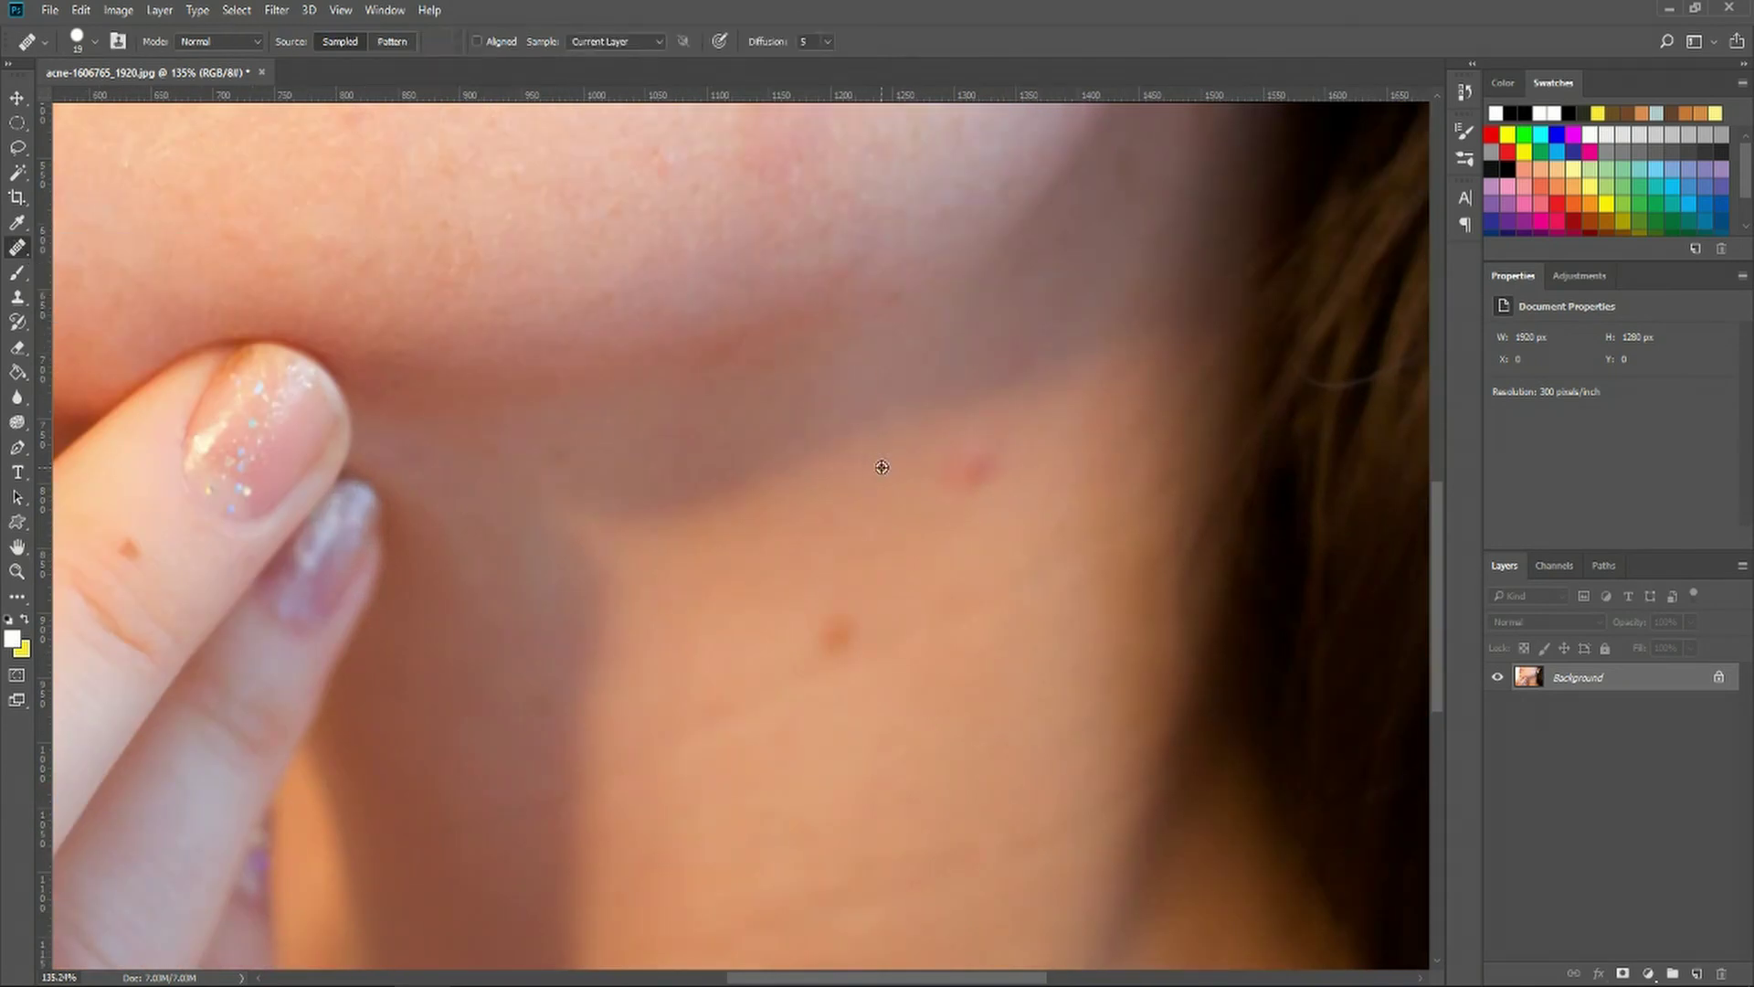
left_click(989, 580, "alt")
left_click(960, 472)
left_click(1054, 413)
- Sample neck skin beside the dark spot and paint it away, then zoom out
left_click(901, 641, "alt")
left_click_drag(840, 631, 836, 644)
scroll(896, 646, "down", 5)
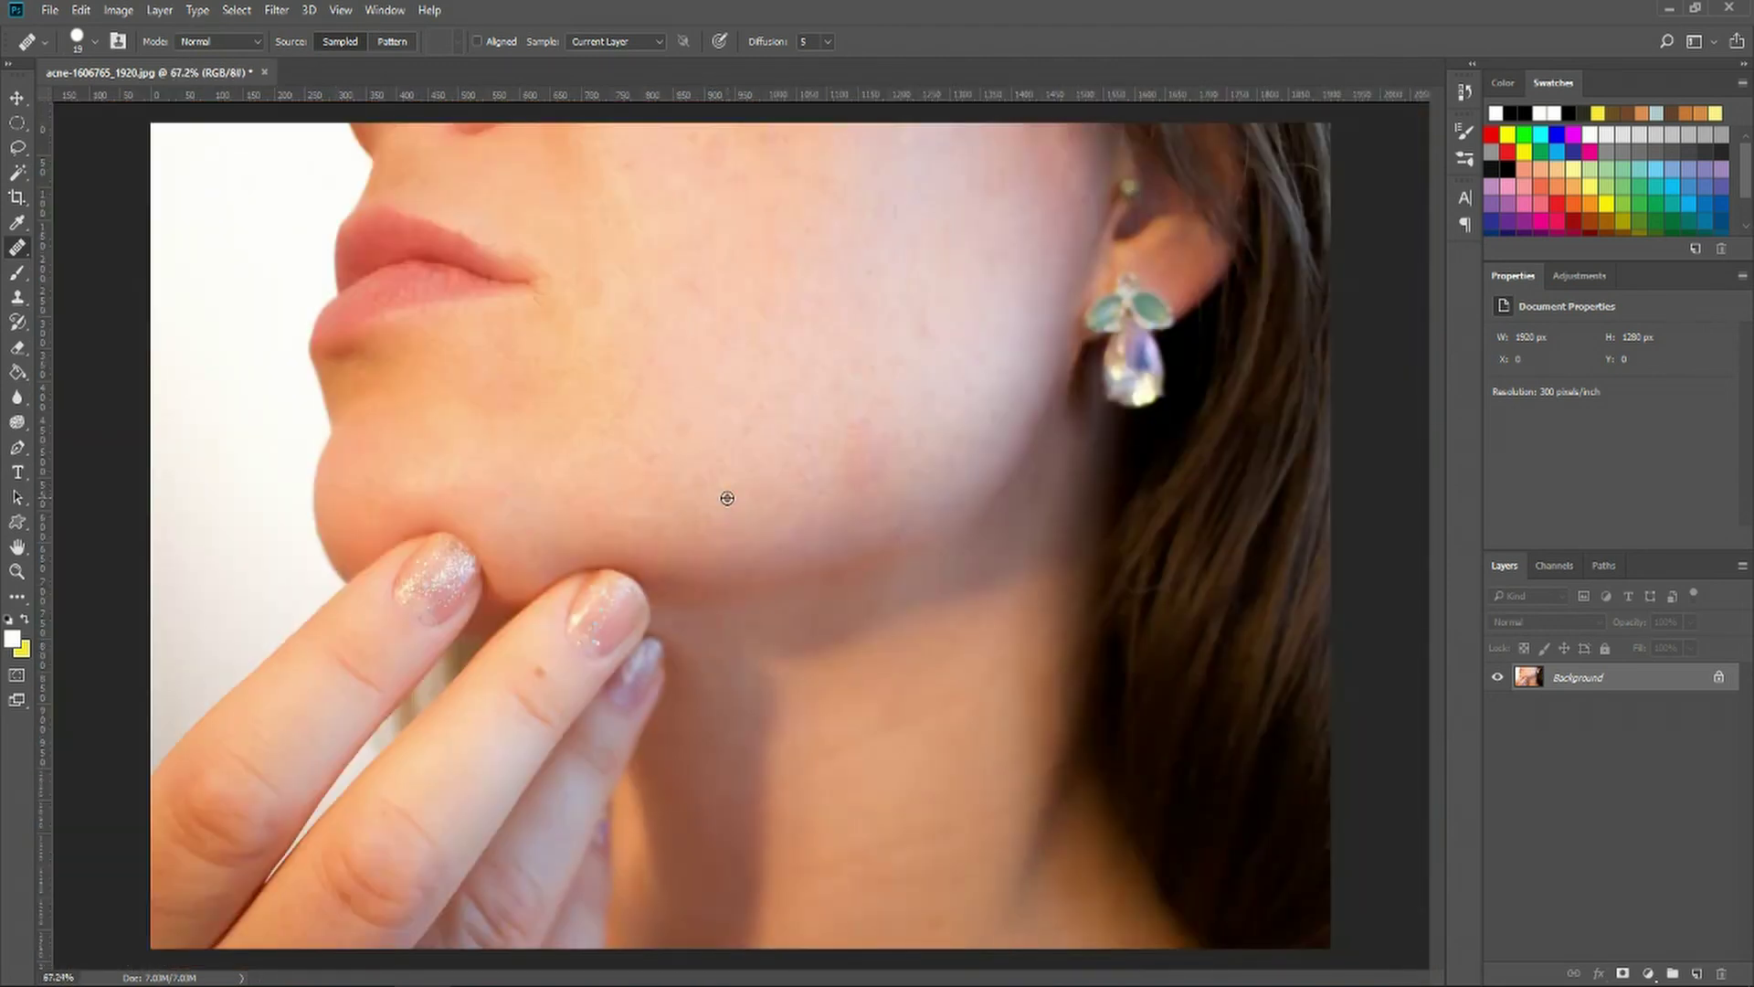
scroll(727, 498, "up", 3)
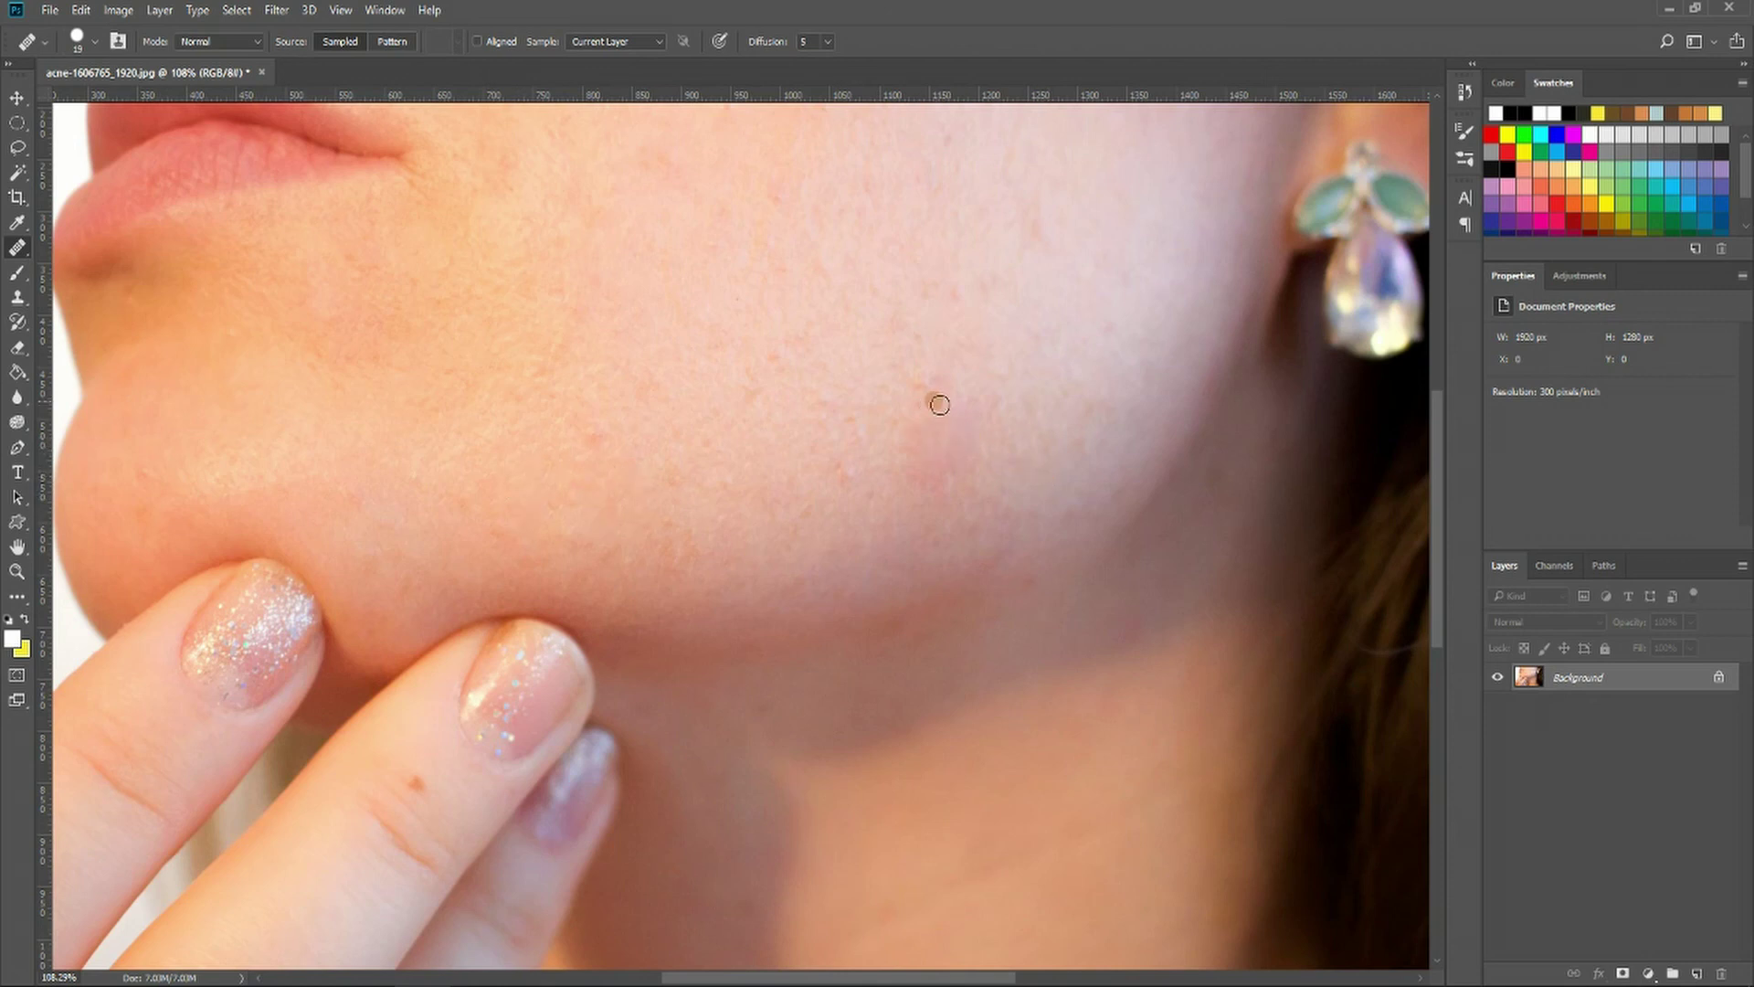
scroll(361, 294, "down", 3)
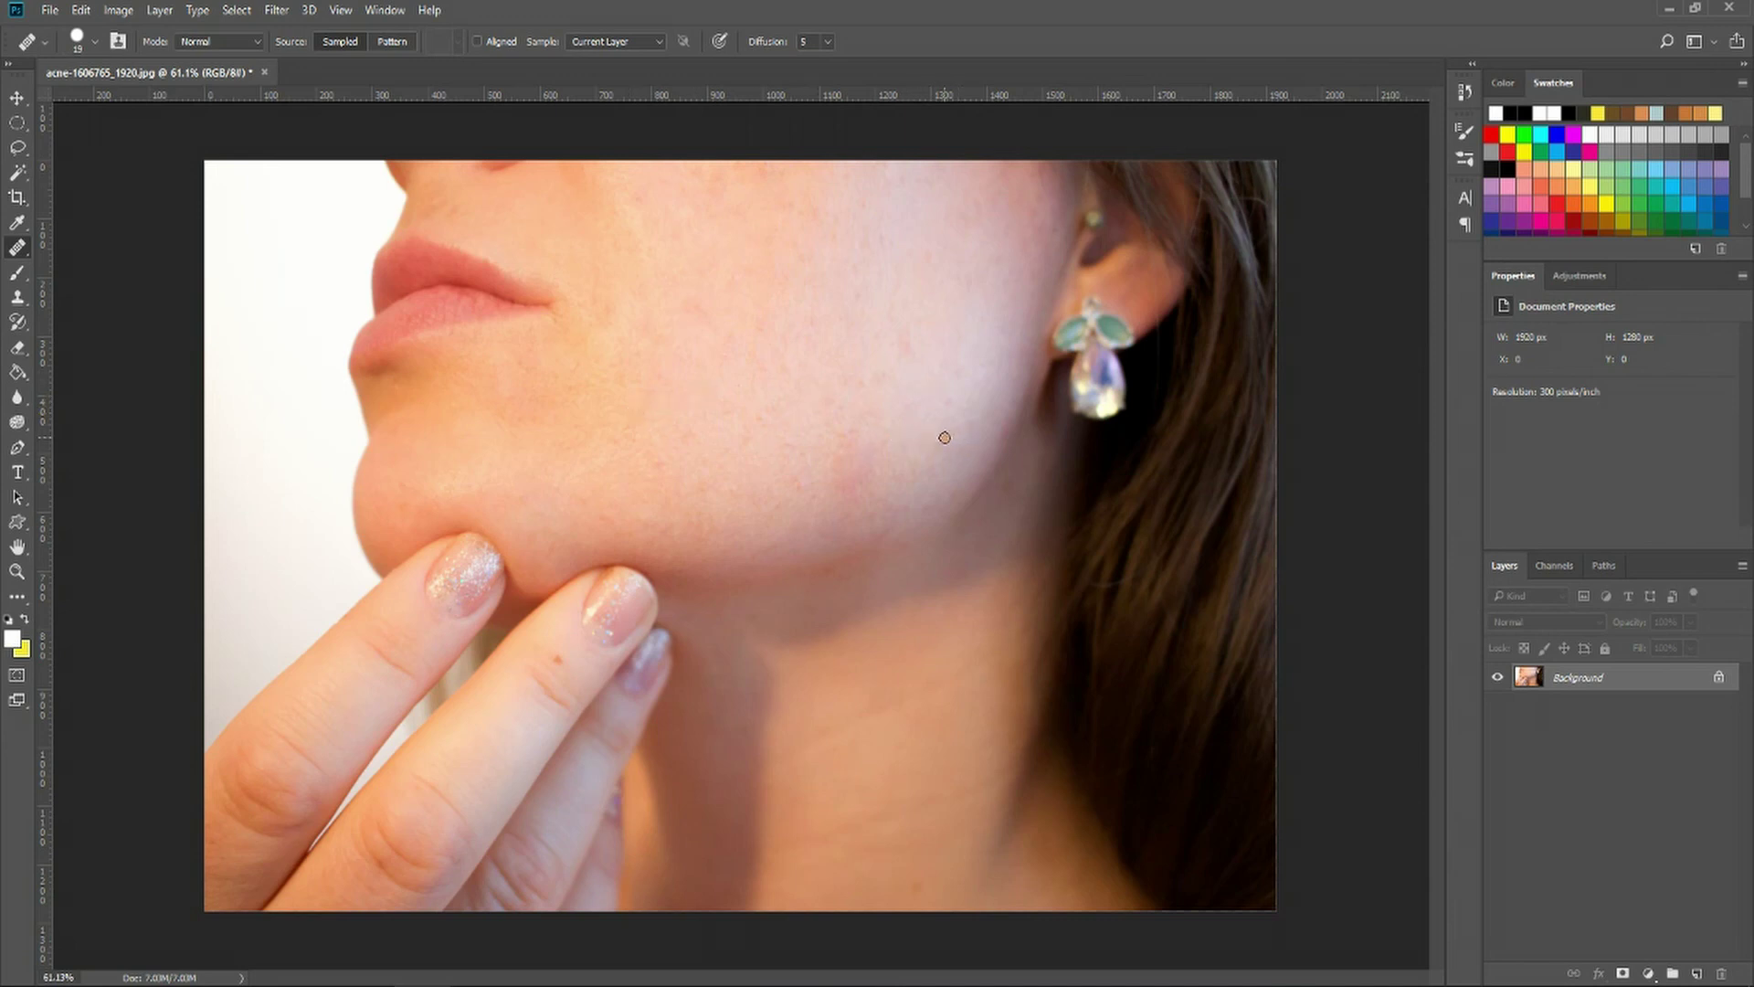
- Toggle the original photo layer on and off to compare, ending with the retouched result showing
left_click(1499, 678)
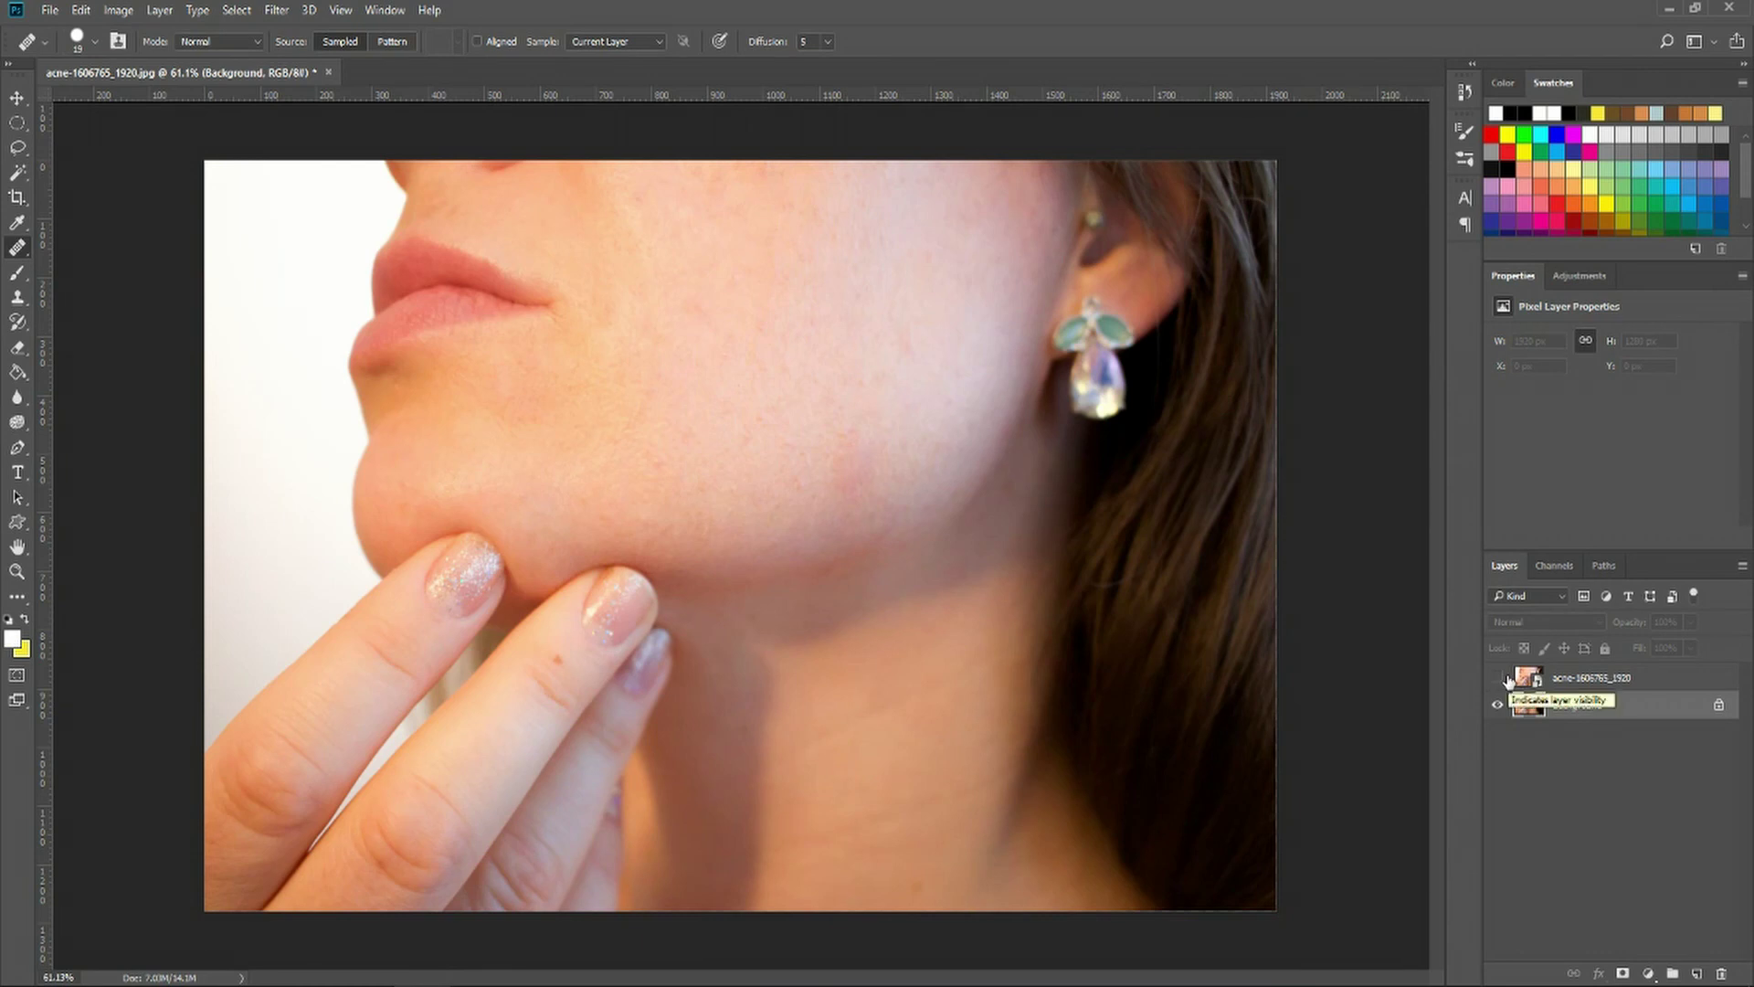
left_click(1505, 678)
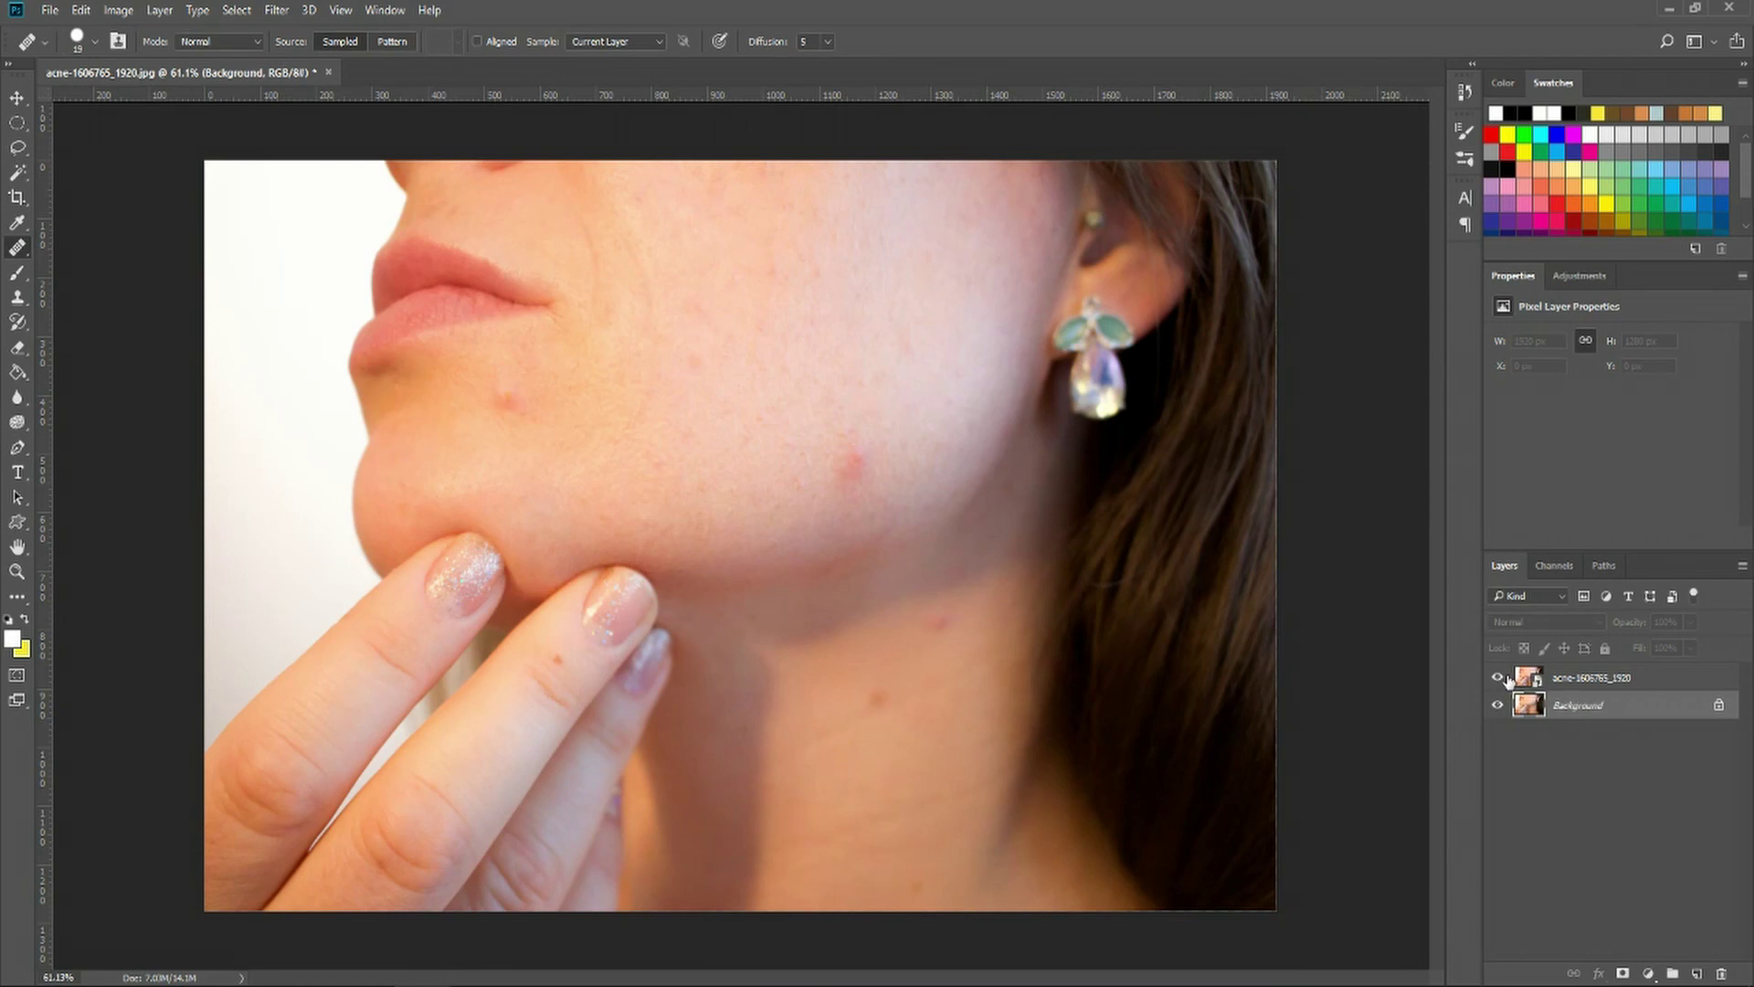
left_click(1499, 678)
left_click(1499, 678)
left_click(1499, 678)
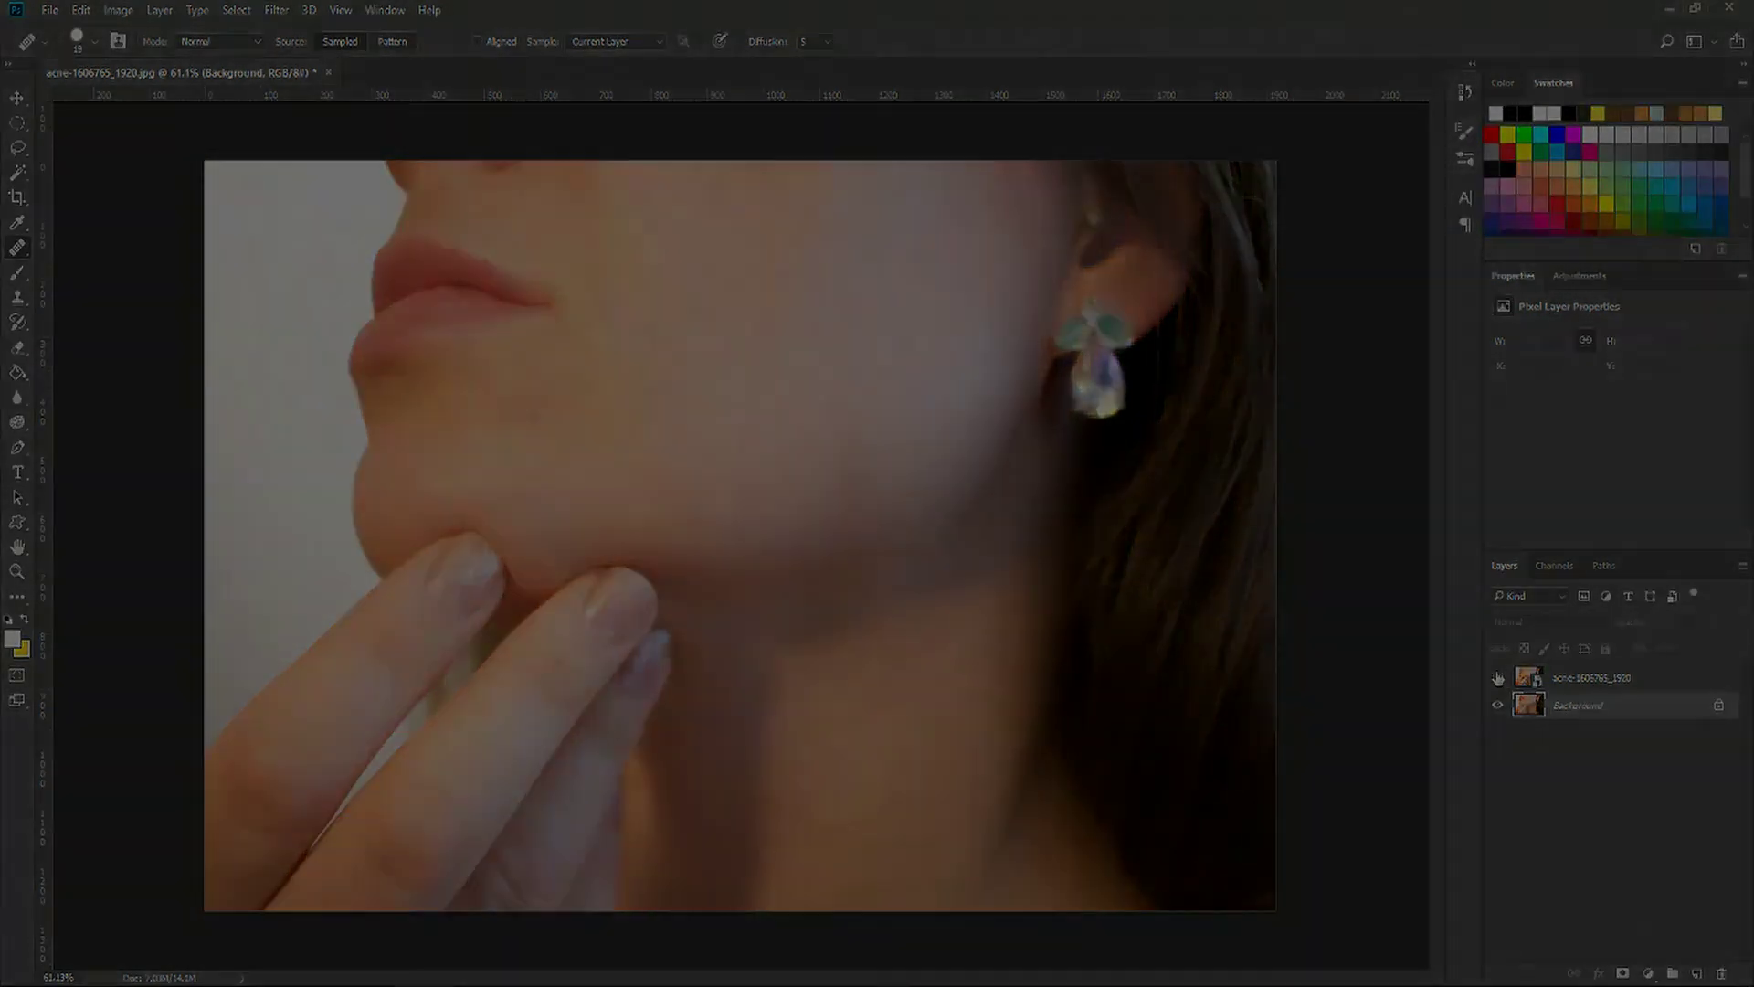